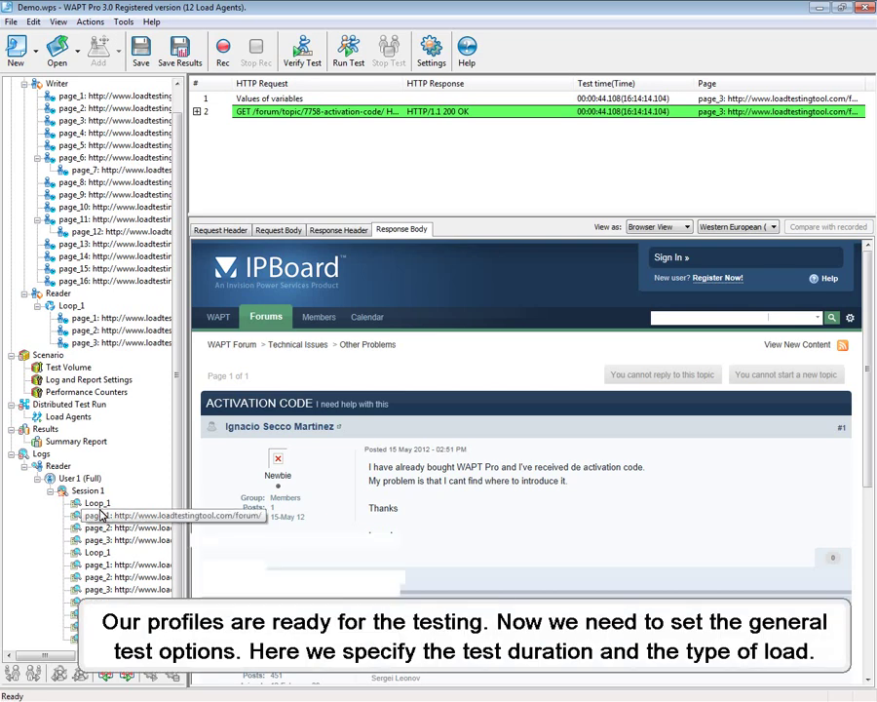
- In the scenario's test volume settings, select the Writer profile and set test completion to Duration by profiles
click(65, 367)
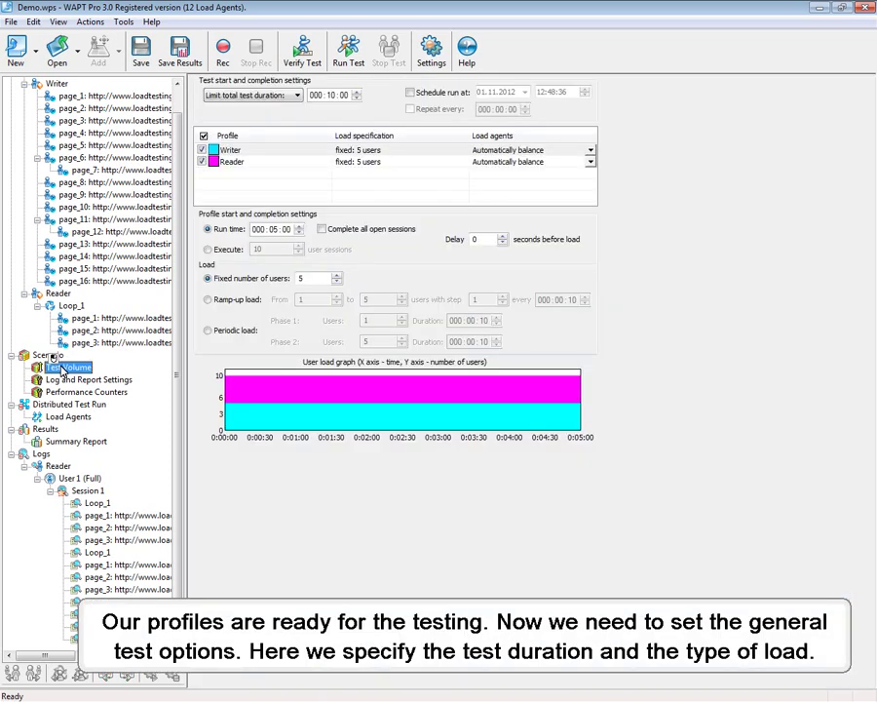
click(253, 150)
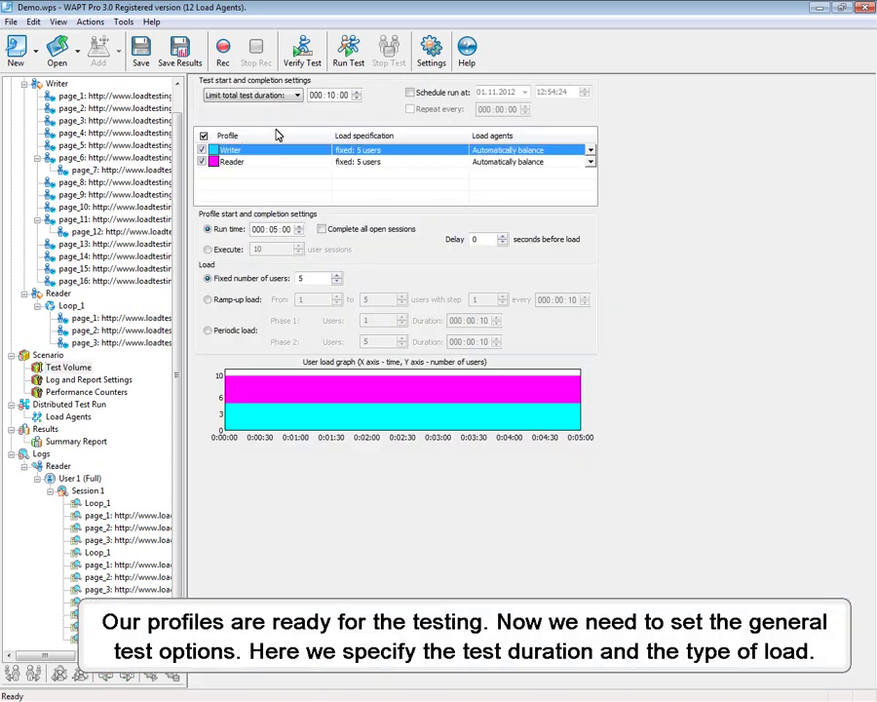
click(261, 94)
click(262, 116)
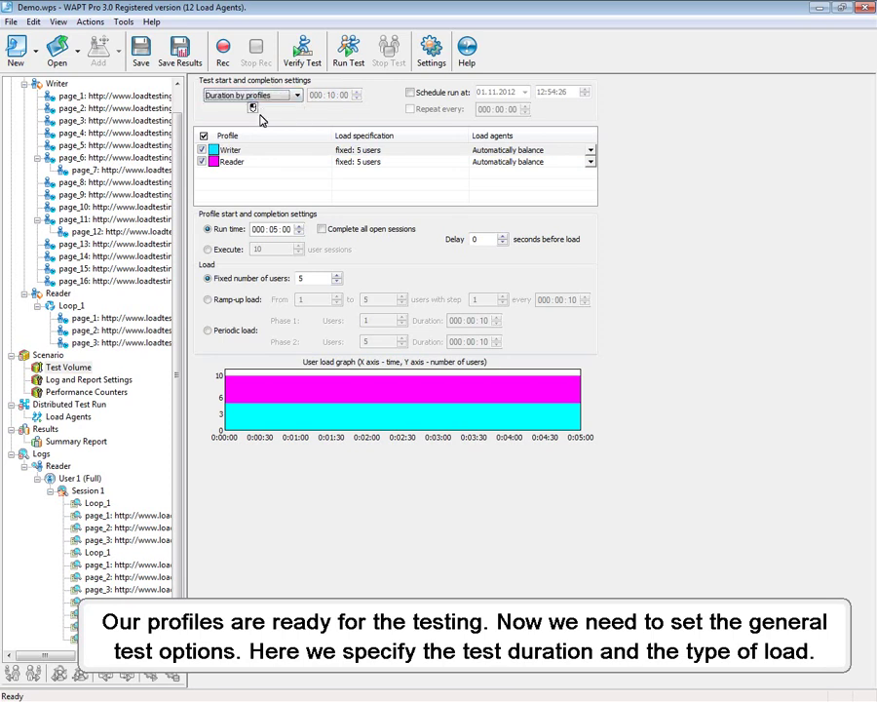
- Set the Writer profile's run time to 10 minutes
click(273, 230)
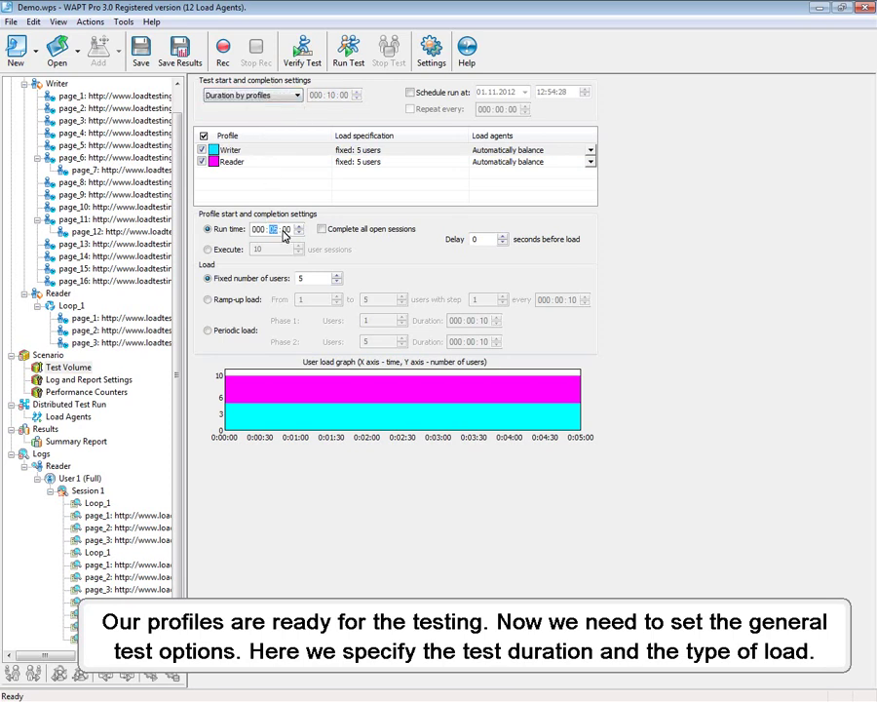
click(299, 228)
click(300, 227)
click(299, 227)
click(299, 227)
click(299, 228)
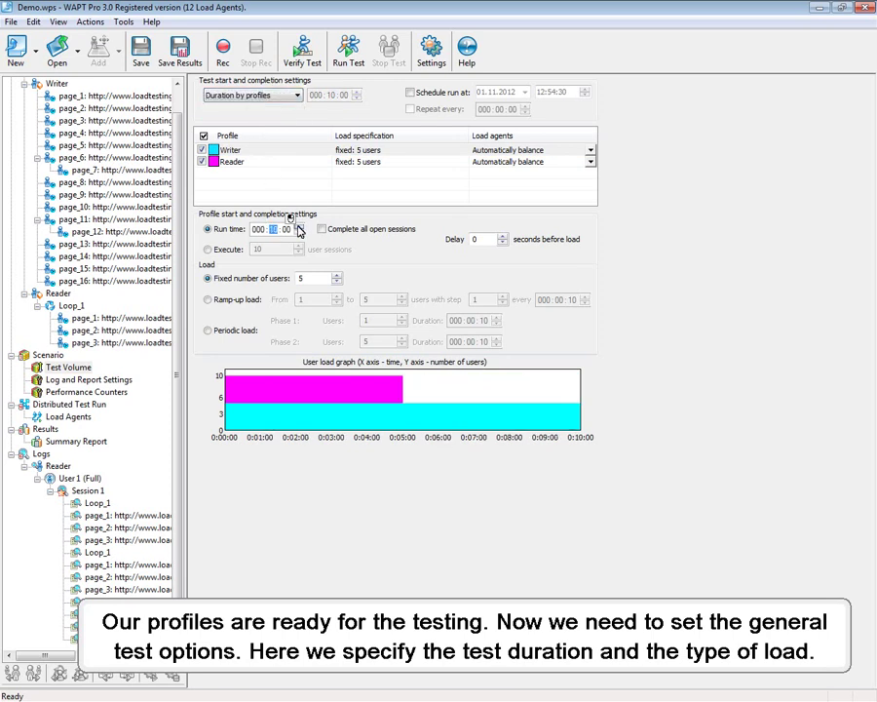
- Give the Writer profile a ramp-up load growing from 1 to 10 users
click(208, 300)
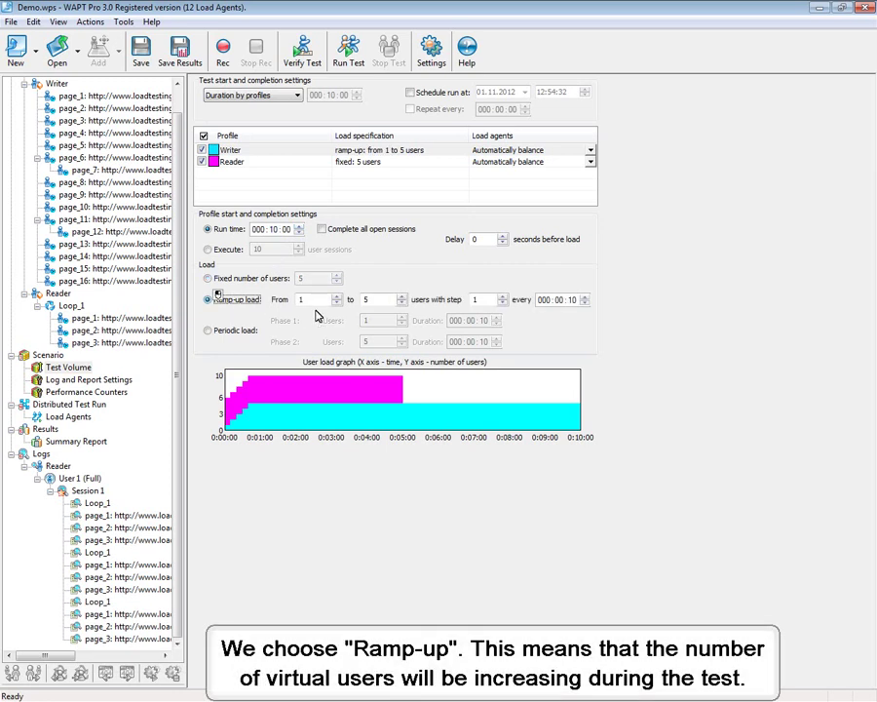
click(401, 295)
click(401, 295)
click(400, 295)
click(401, 296)
click(401, 296)
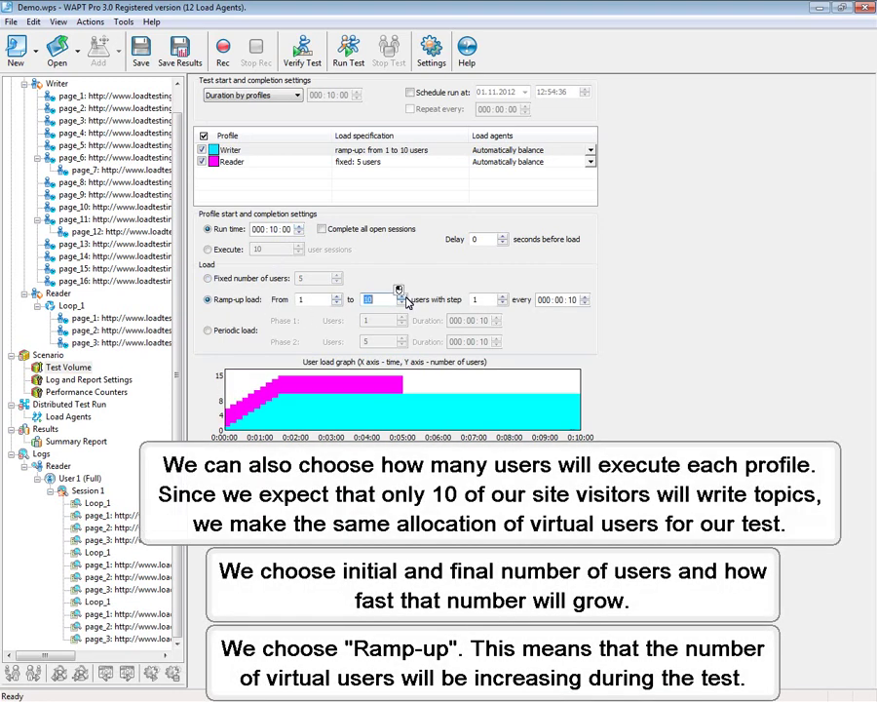
- Set the Writer profile's ramp-up interval so that users are added every 50 seconds
click(585, 296)
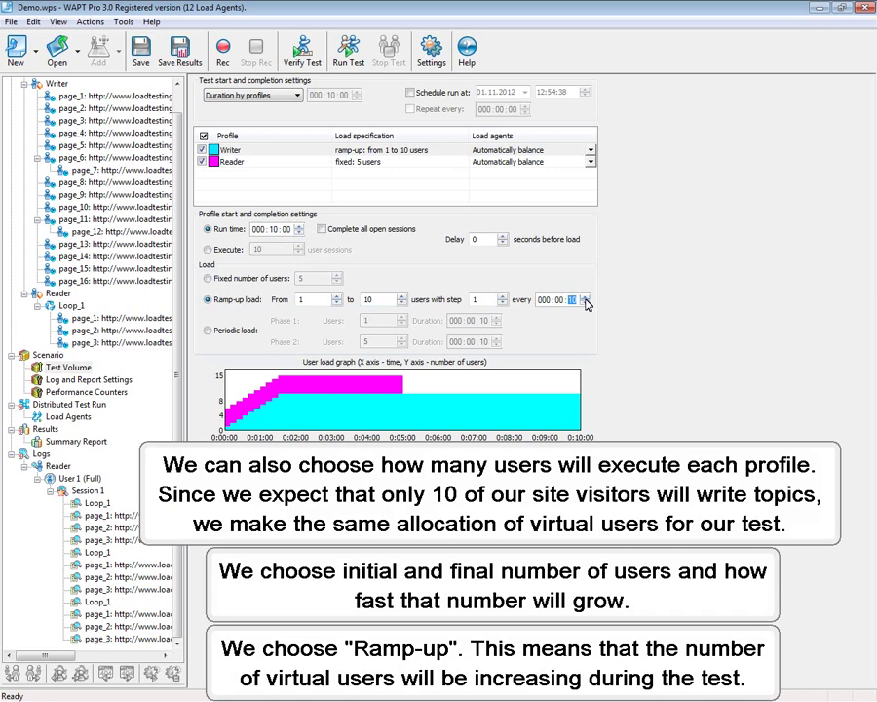
click(585, 296)
click(586, 297)
click(586, 298)
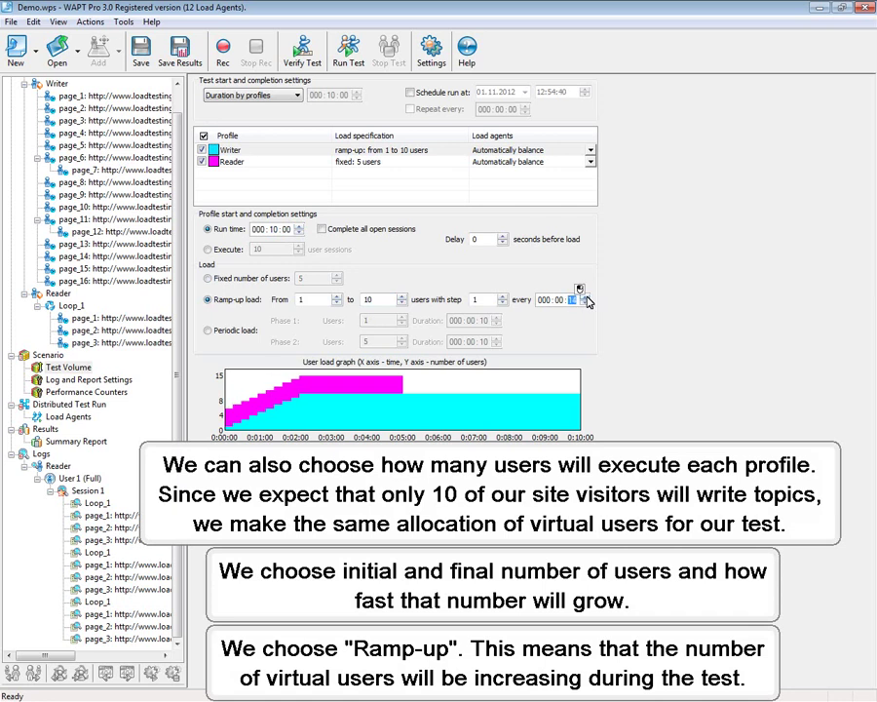
click(586, 297)
click(586, 298)
click(585, 297)
click(585, 297)
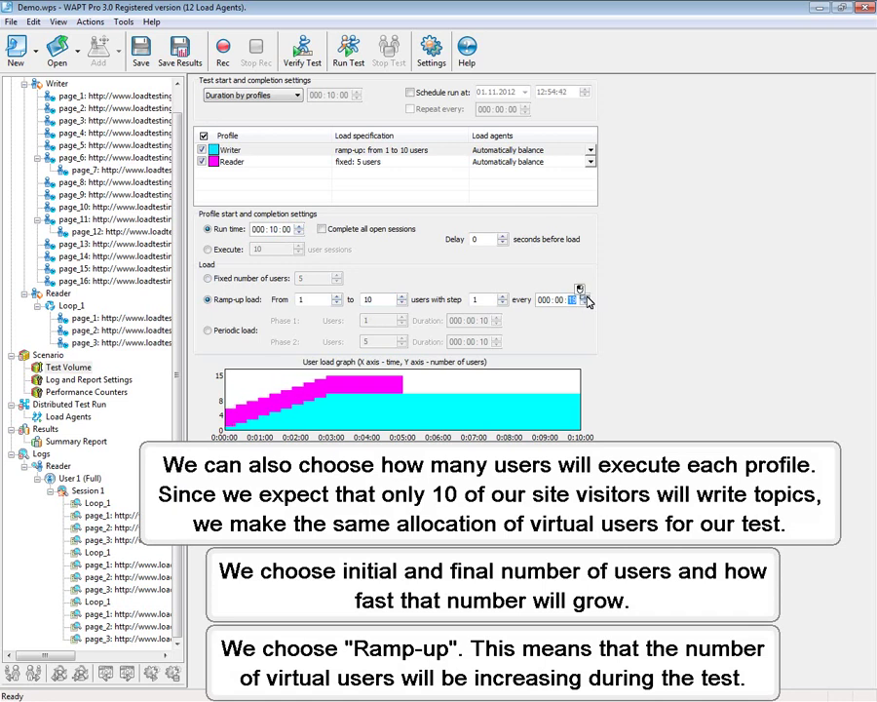
click(585, 297)
click(585, 298)
click(585, 297)
click(586, 297)
click(586, 304)
click(586, 304)
click(585, 304)
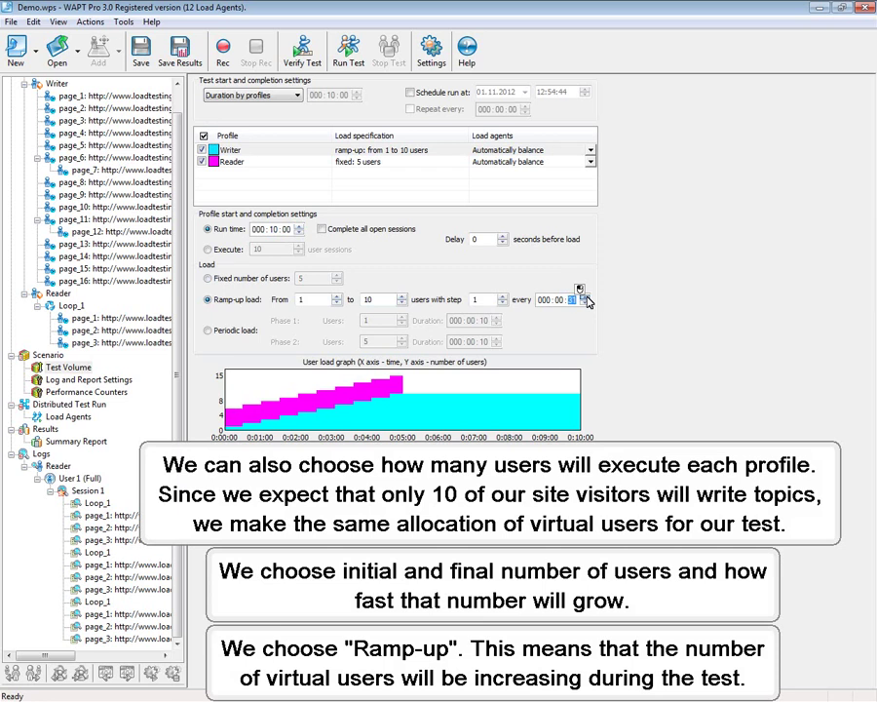
click(585, 304)
click(585, 304)
click(586, 304)
click(585, 304)
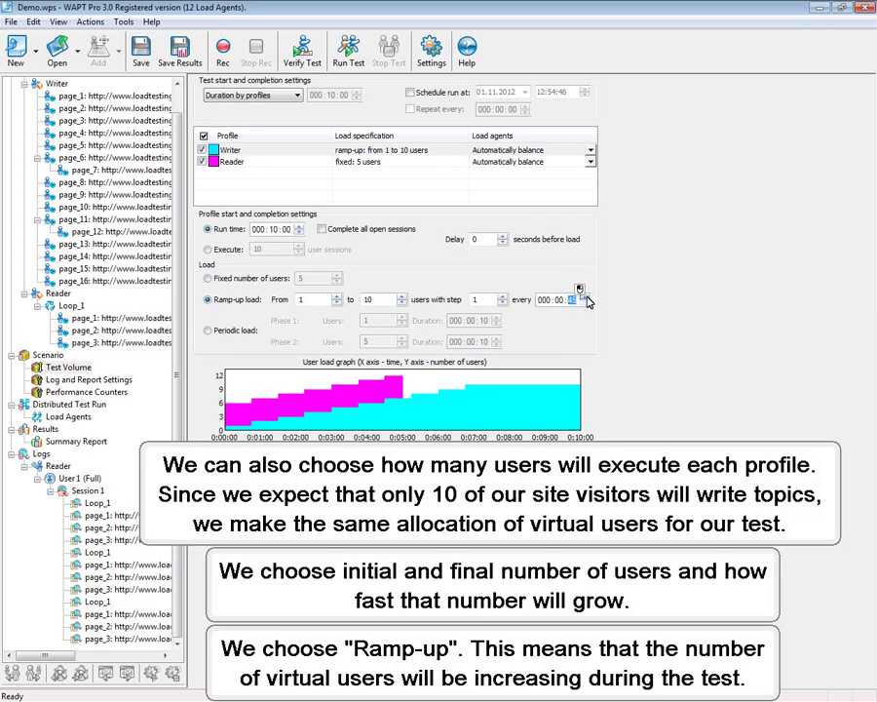
click(585, 297)
click(585, 297)
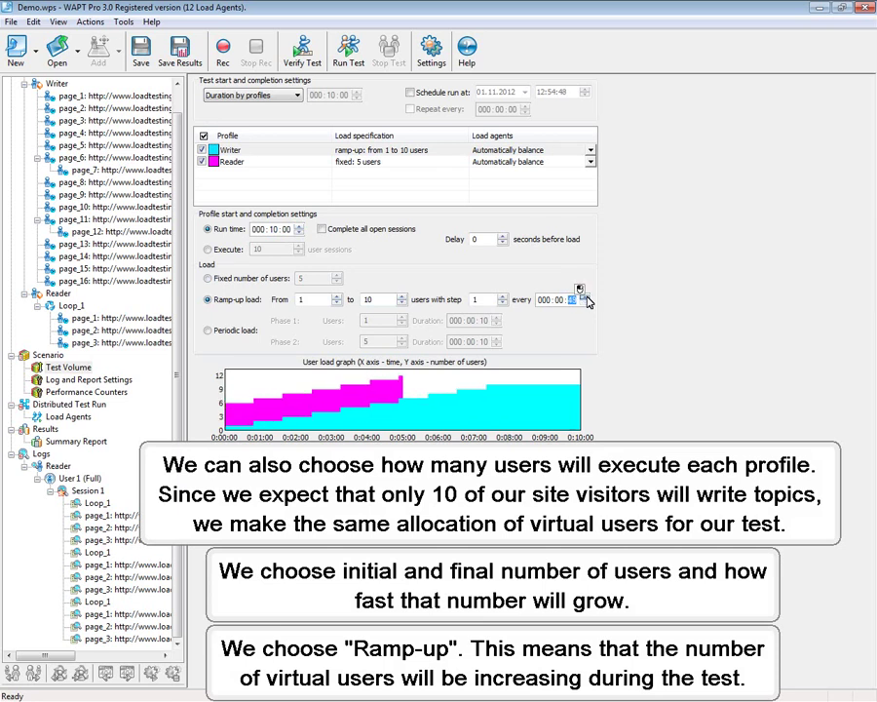
click(586, 298)
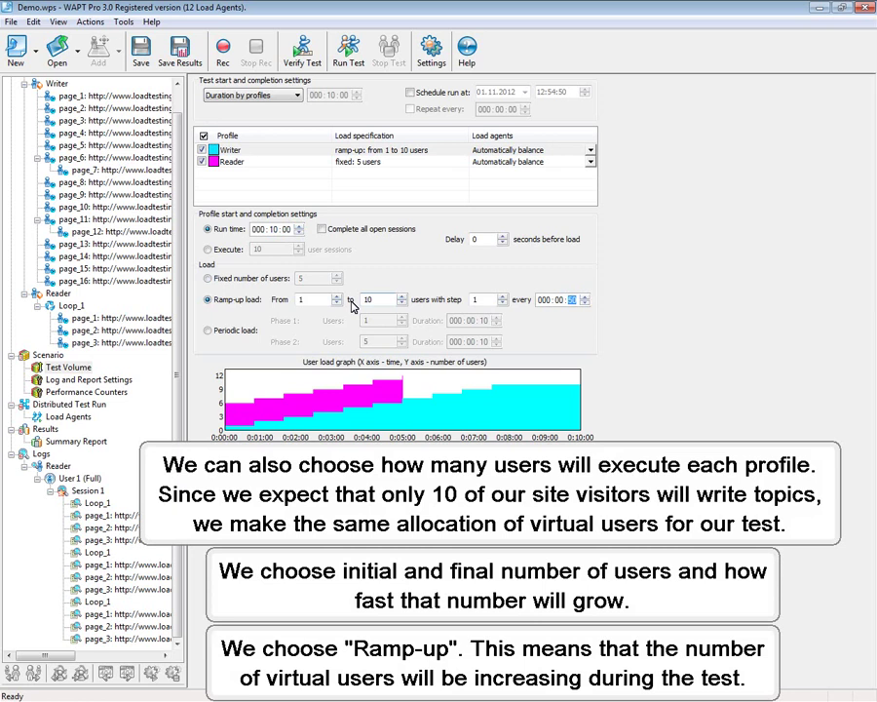
- Set the Reader profile's run time to 10 minutes
click(234, 165)
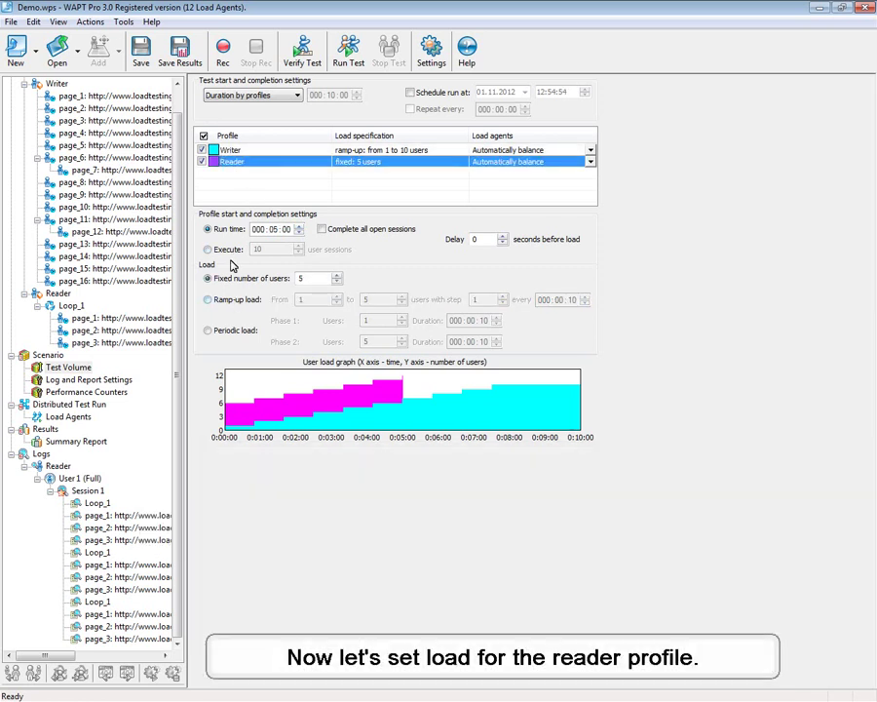
click(279, 229)
click(298, 225)
click(299, 226)
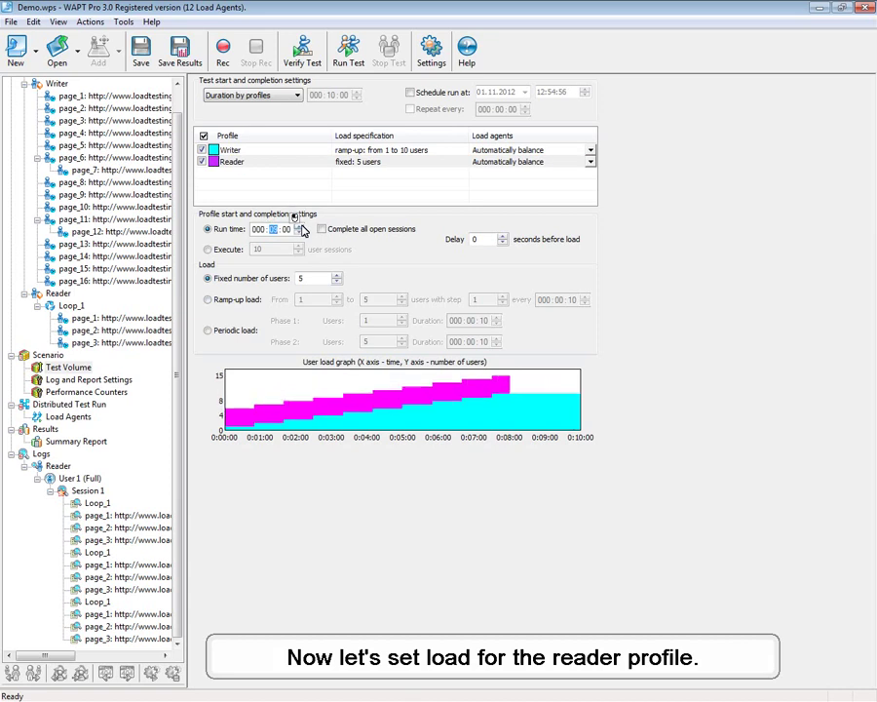
click(299, 225)
click(299, 225)
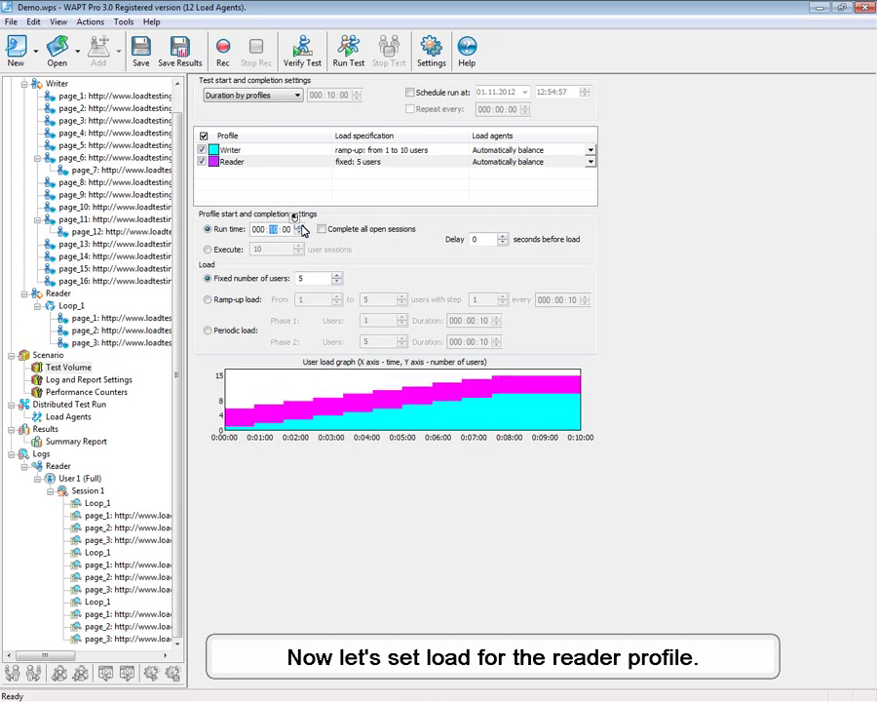
- Give the Reader profile a ramp-up load growing from 1 to 150 users
click(209, 299)
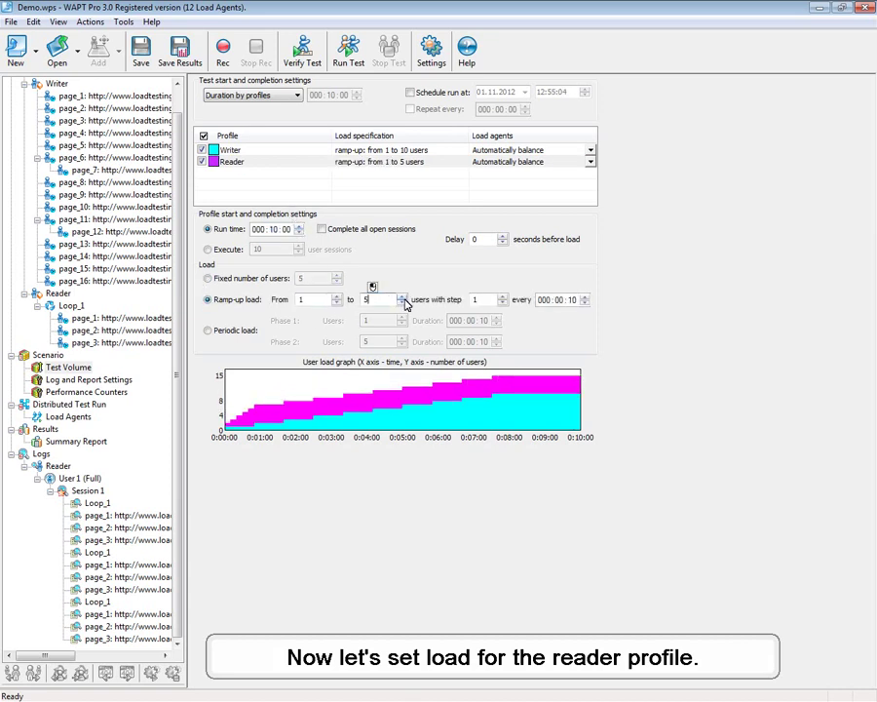
double_click(364, 299)
text(150)
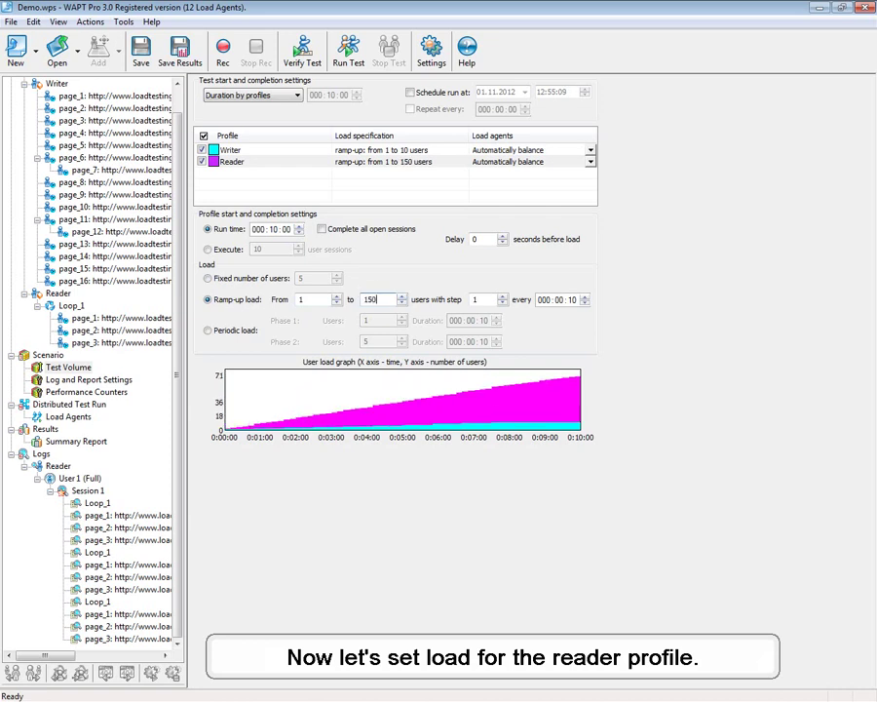
- Set the Reader profile's ramp-up interval so that users are added every 3 seconds
click(585, 304)
click(585, 303)
click(585, 303)
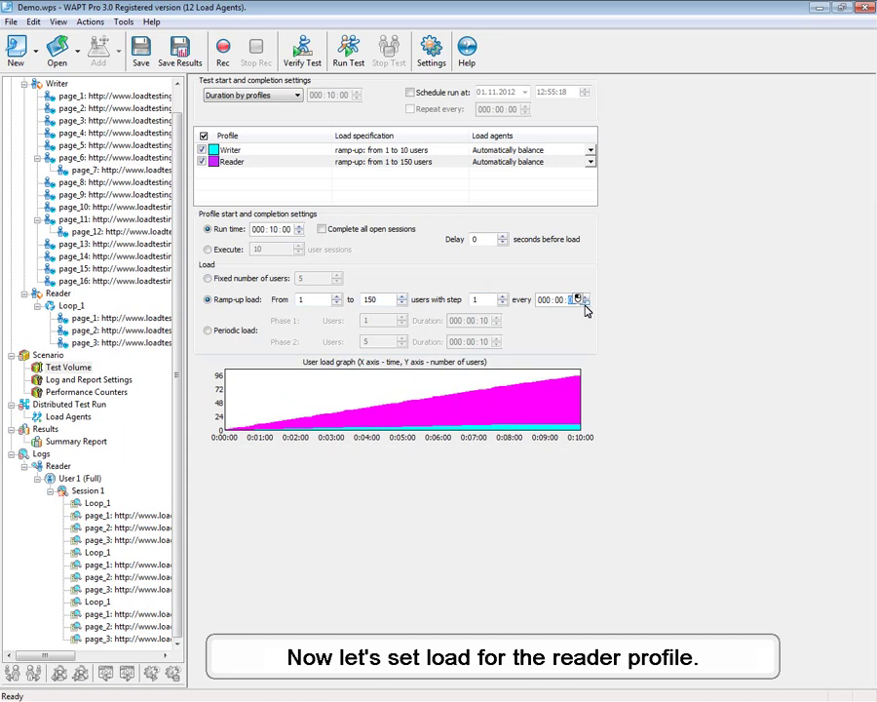
click(584, 304)
click(584, 304)
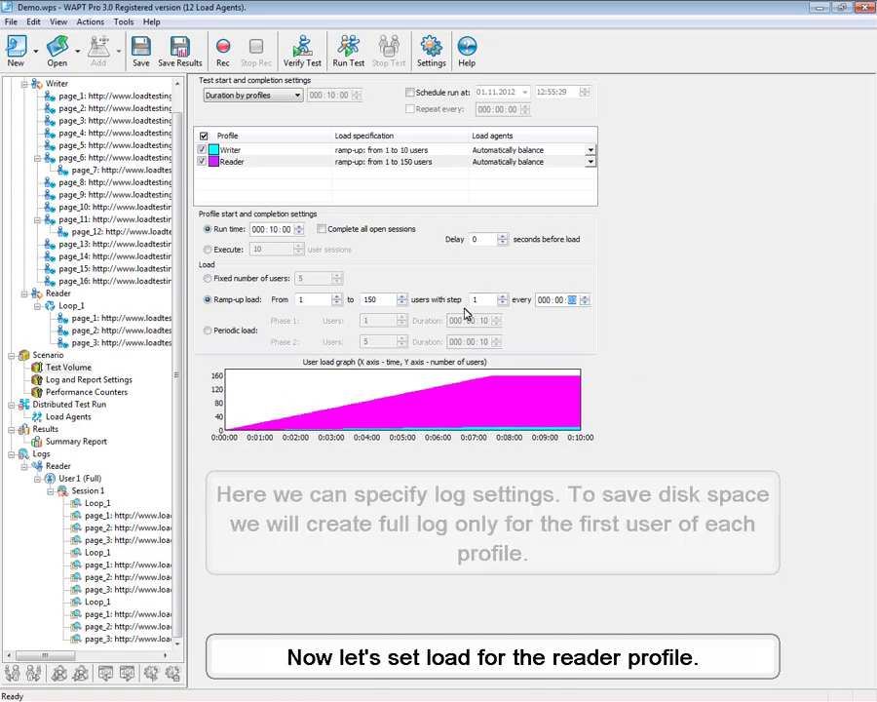
- In the log and report settings, set the log's level of detail to "Full for 1-st user, Error for others"
click(90, 381)
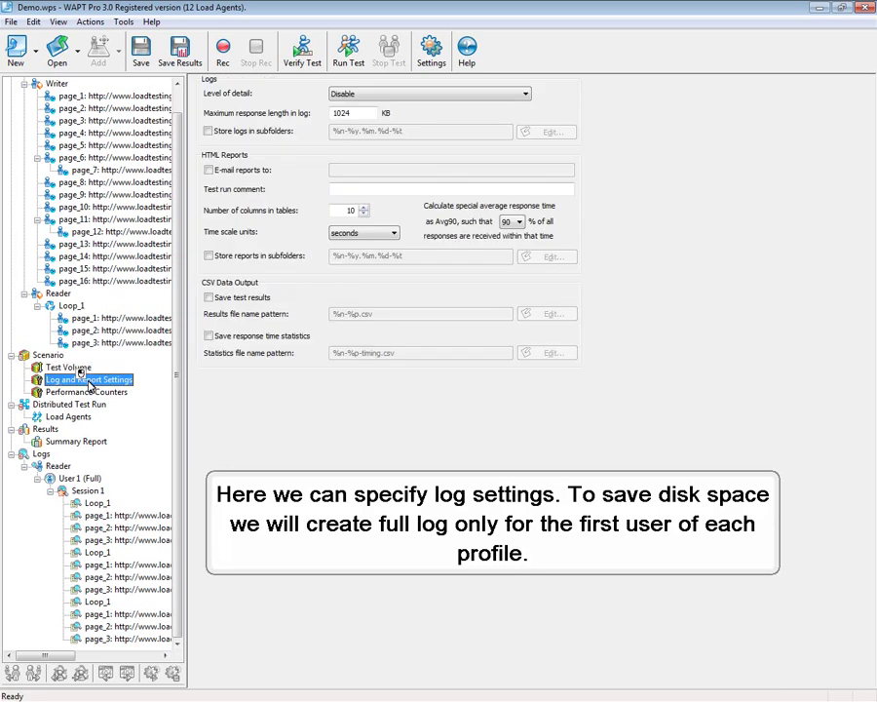
click(402, 94)
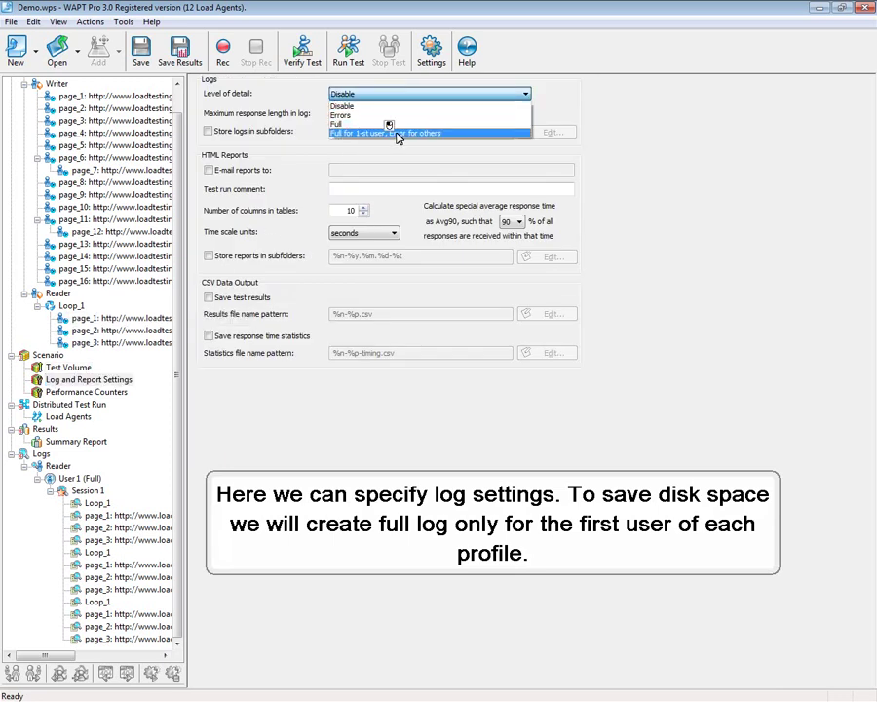
click(397, 133)
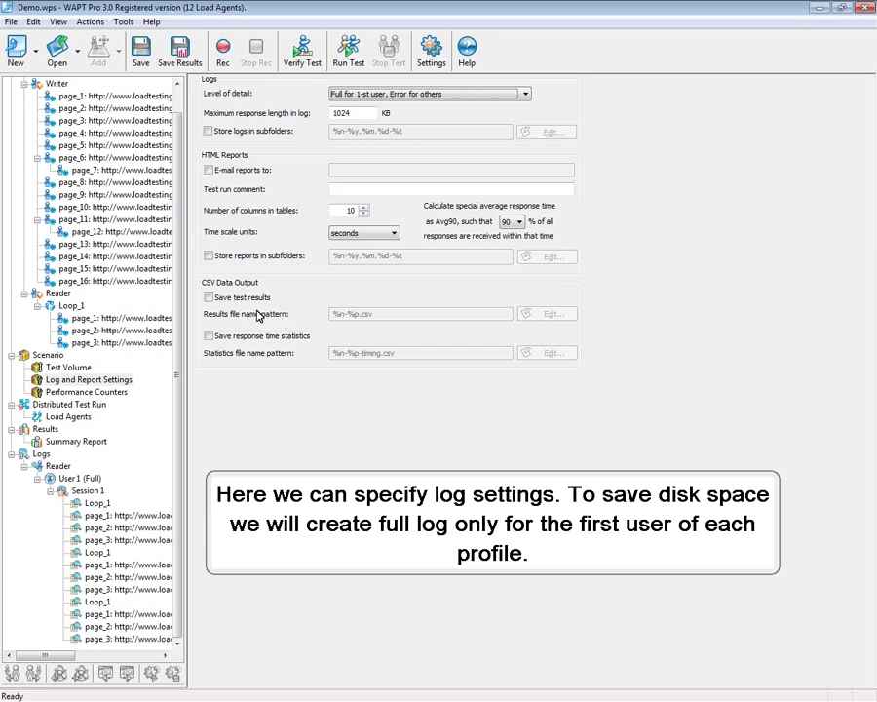
- Enable the load agents WAPTDemo1 and WAPTDemo2 in place of localhost, and start the test run
click(66, 416)
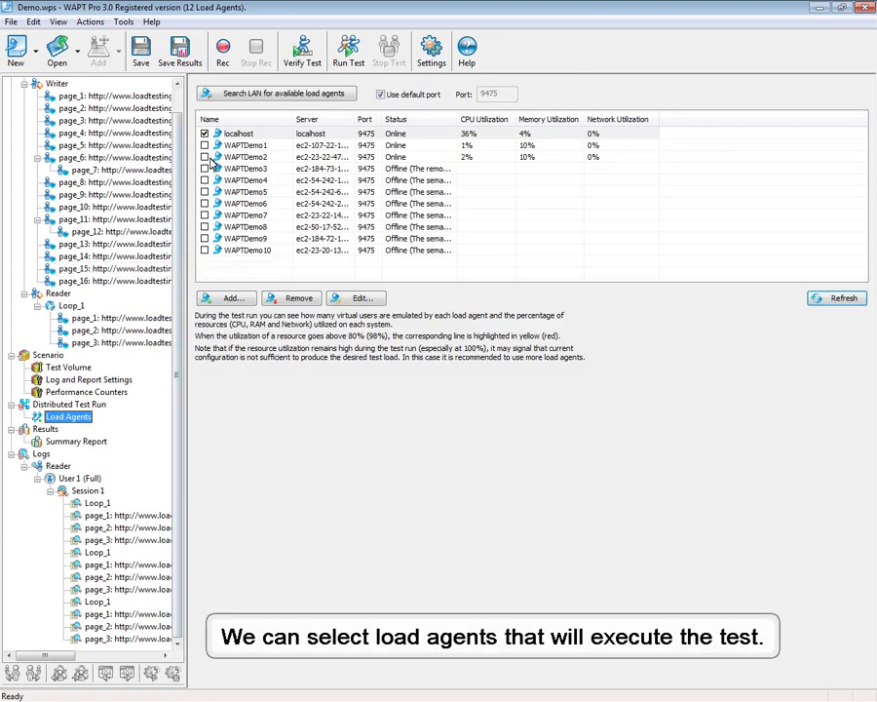
click(205, 146)
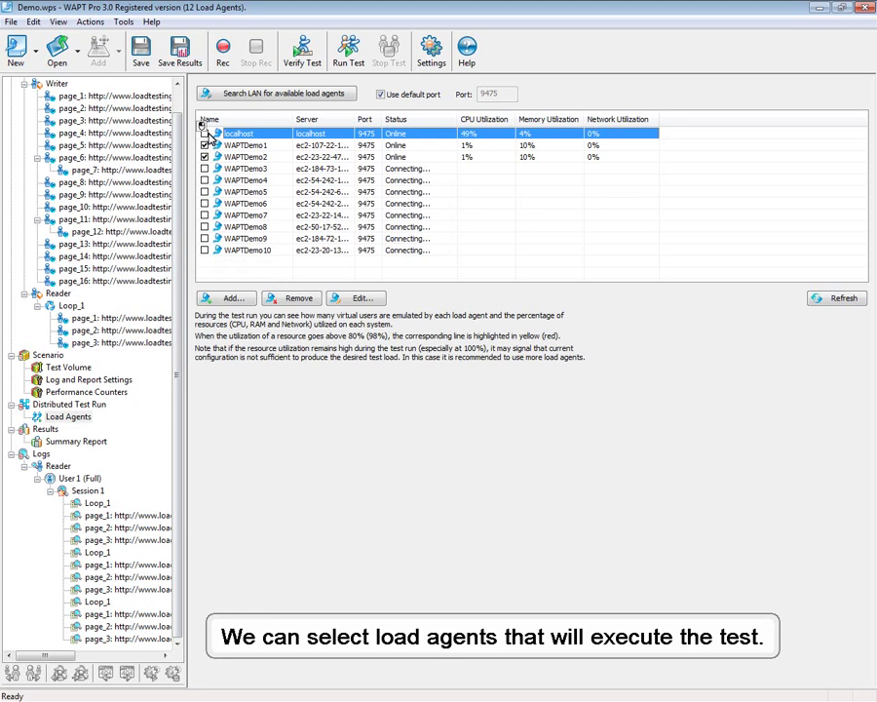
click(348, 45)
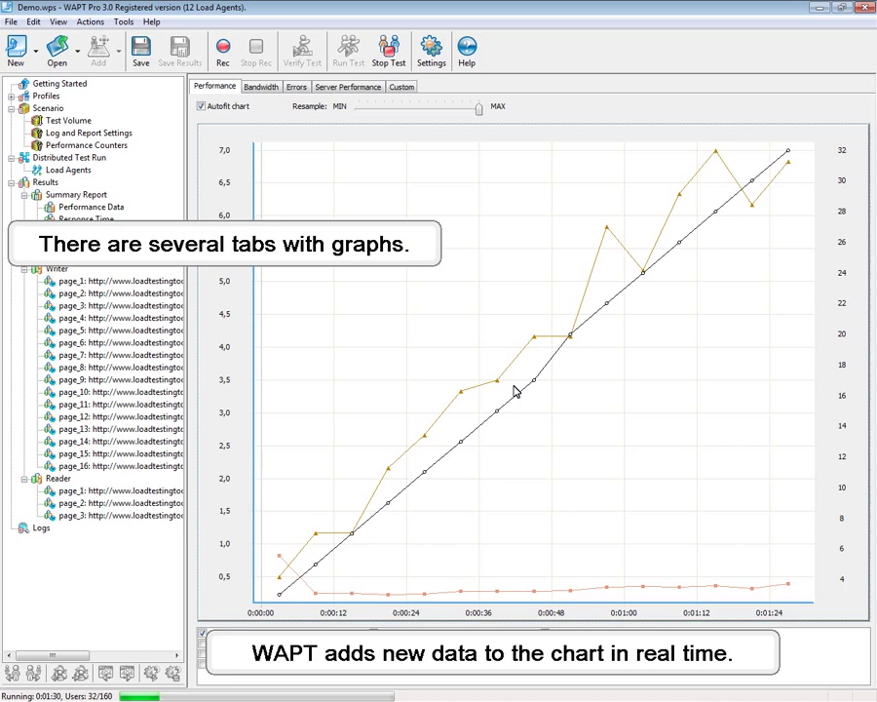
- Examine the running test's errors and performance graphs, and its summary, performance data, response time and bandwidth usage reports
click(291, 88)
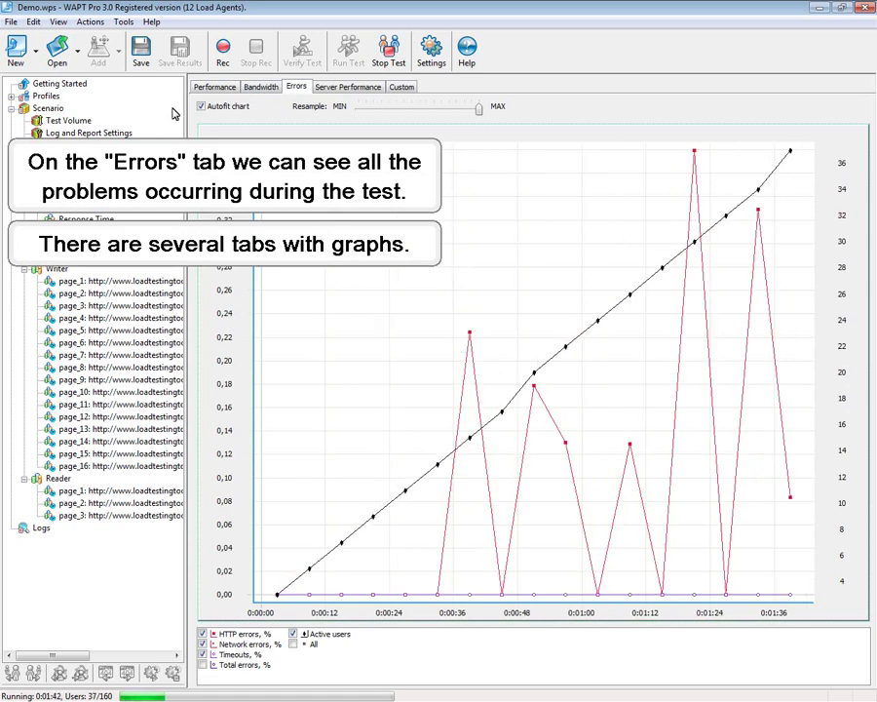
click(199, 85)
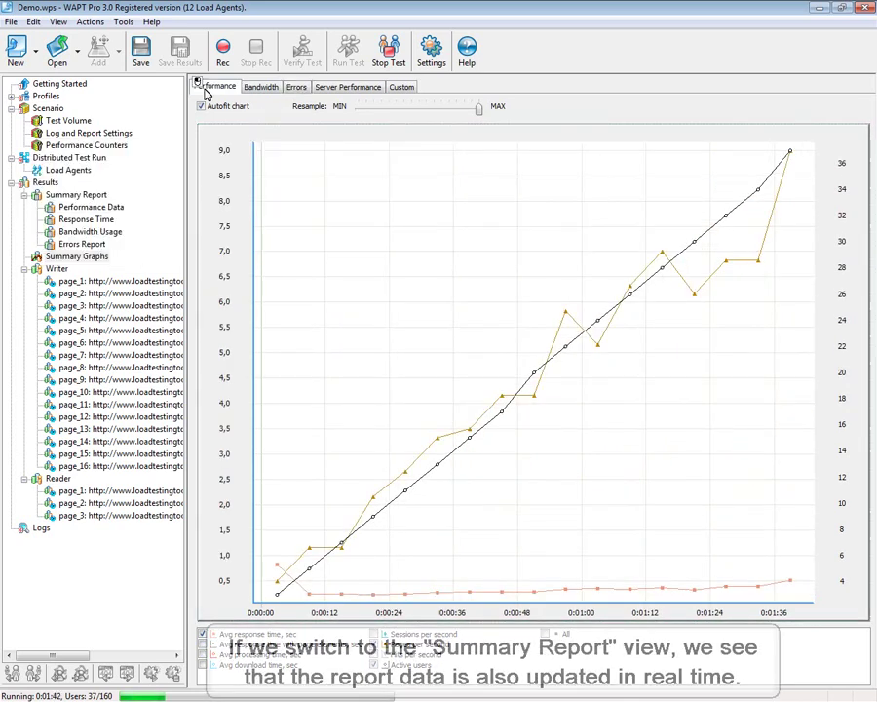
click(78, 195)
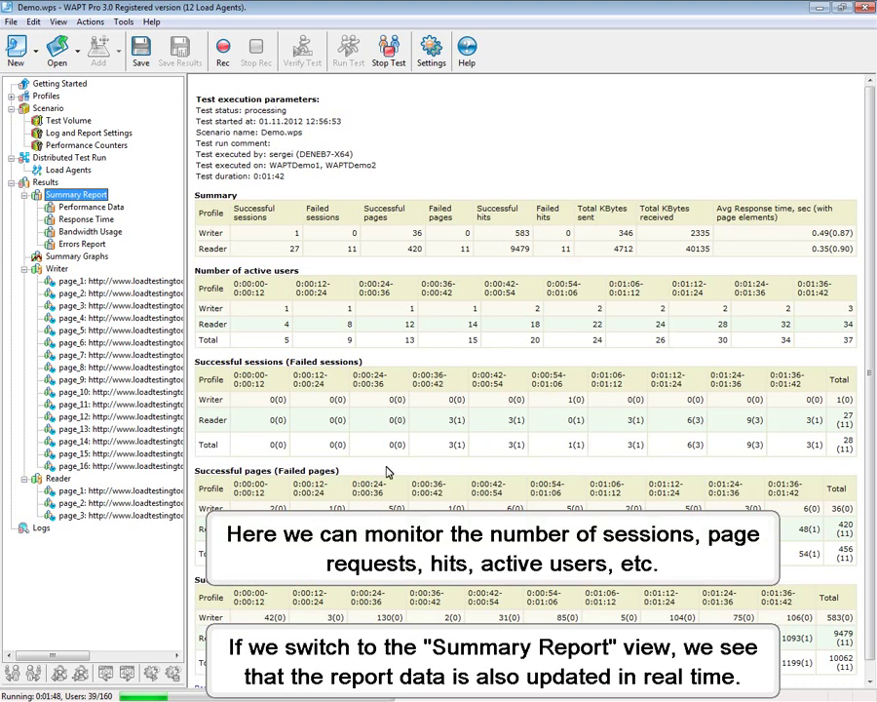
click(109, 209)
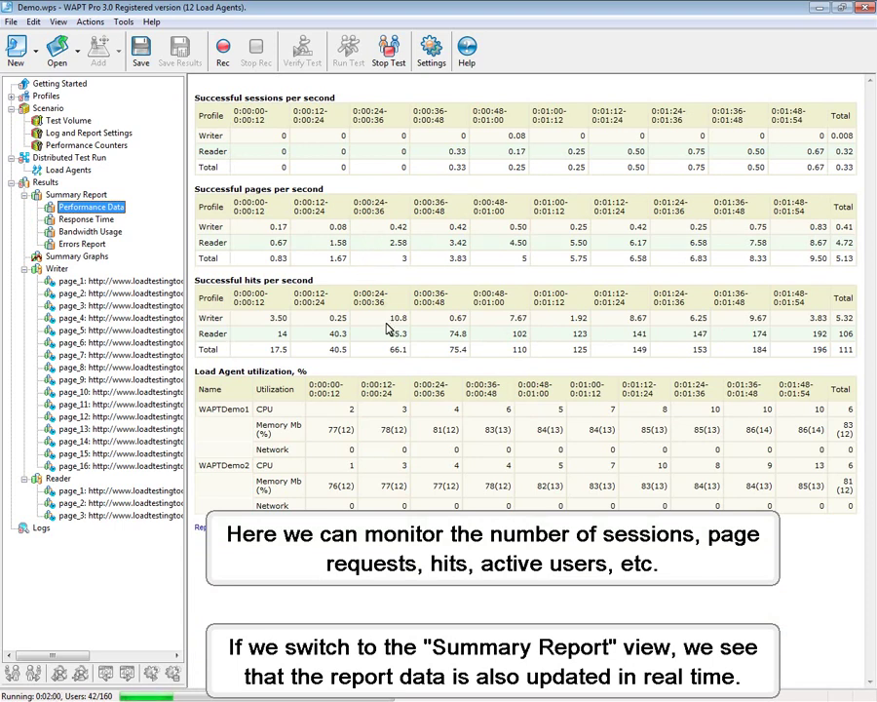
click(98, 220)
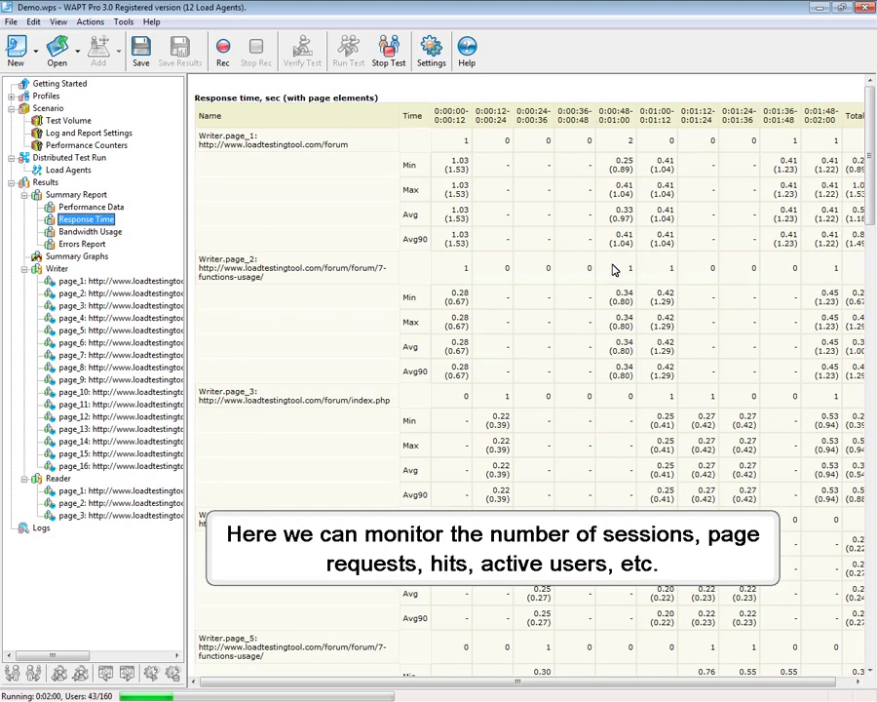
scroll(614, 270, down, 20)
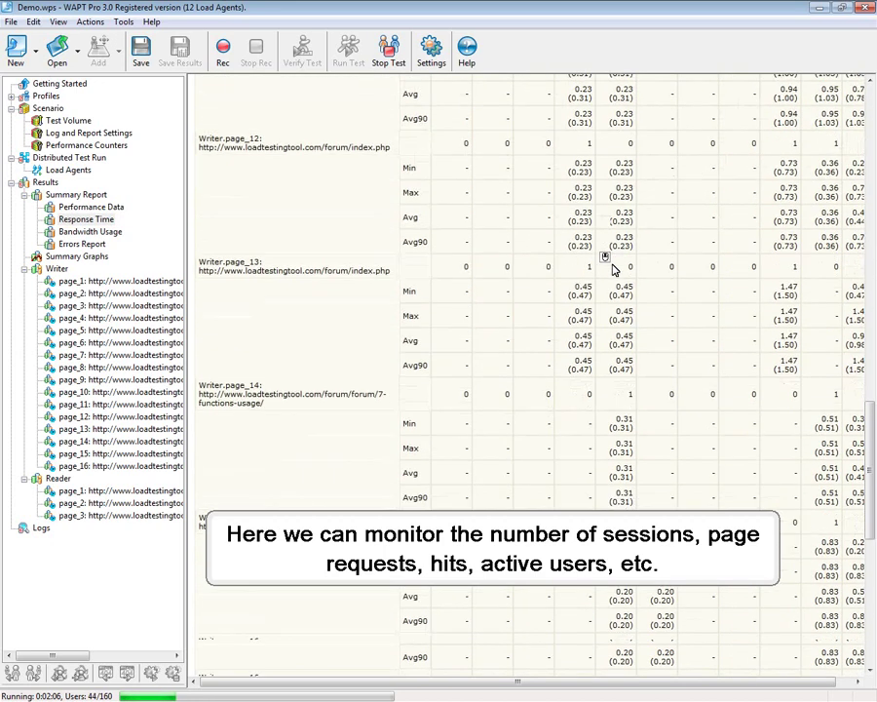
scroll(614, 270, down, 3)
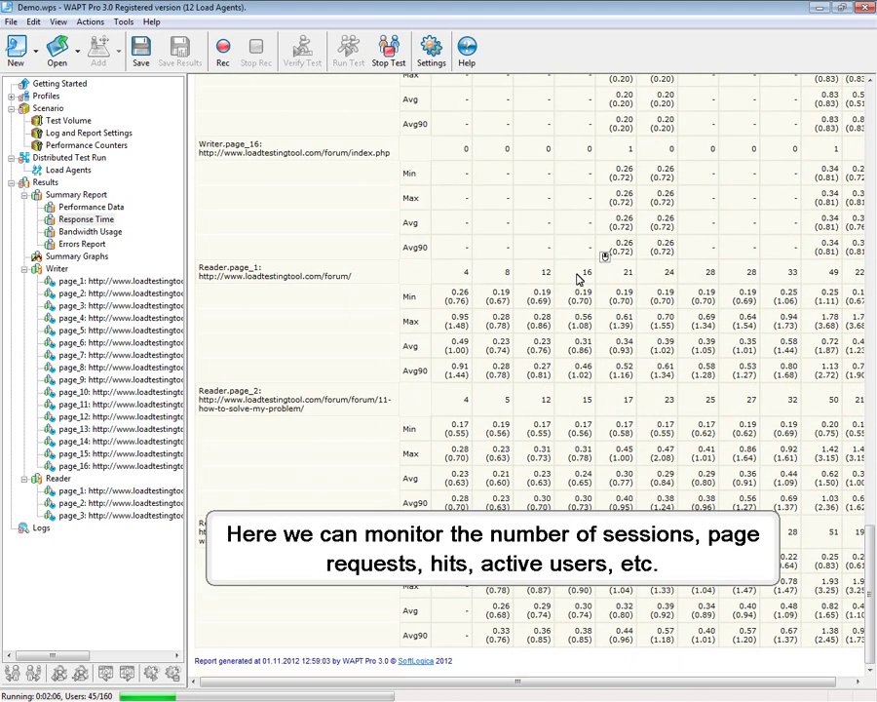
click(104, 232)
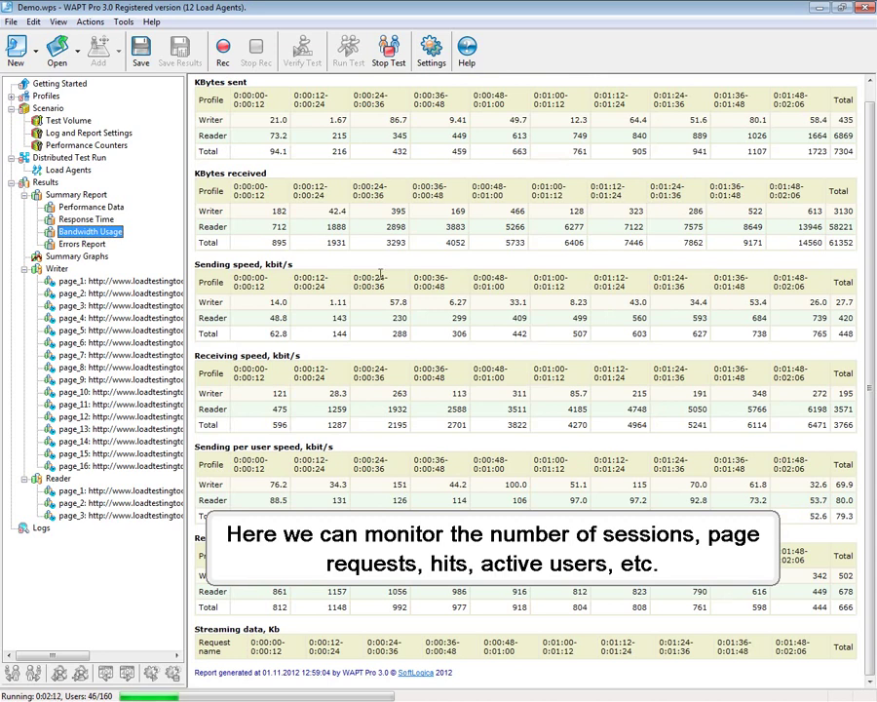
- Examine the running test's Errors Report, including failed sessions, response codes and the HTTP, network and timeout error tables
click(87, 245)
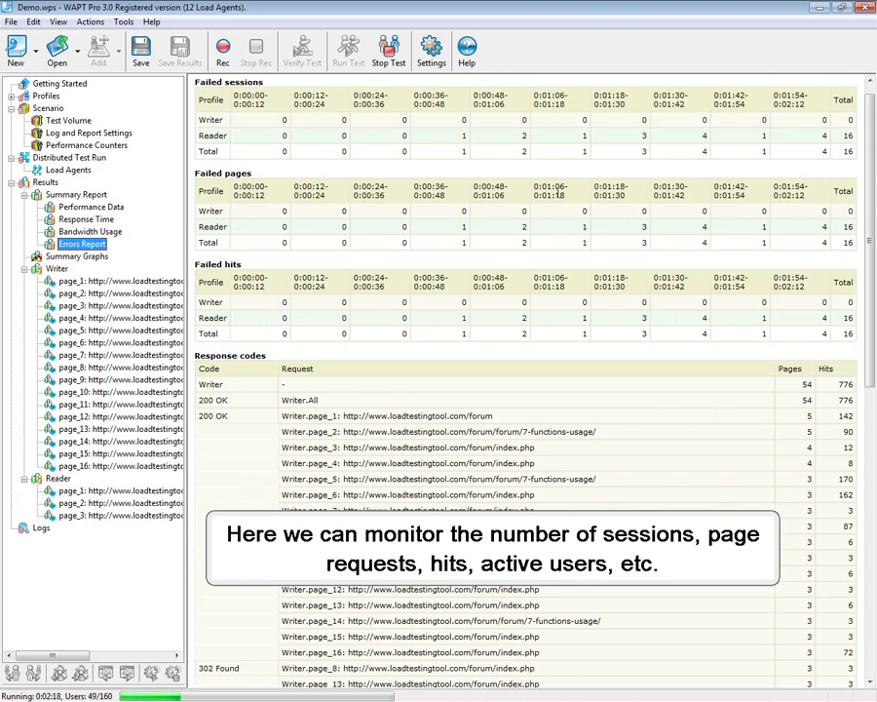
click(550, 351)
scroll(550, 351, down, 10)
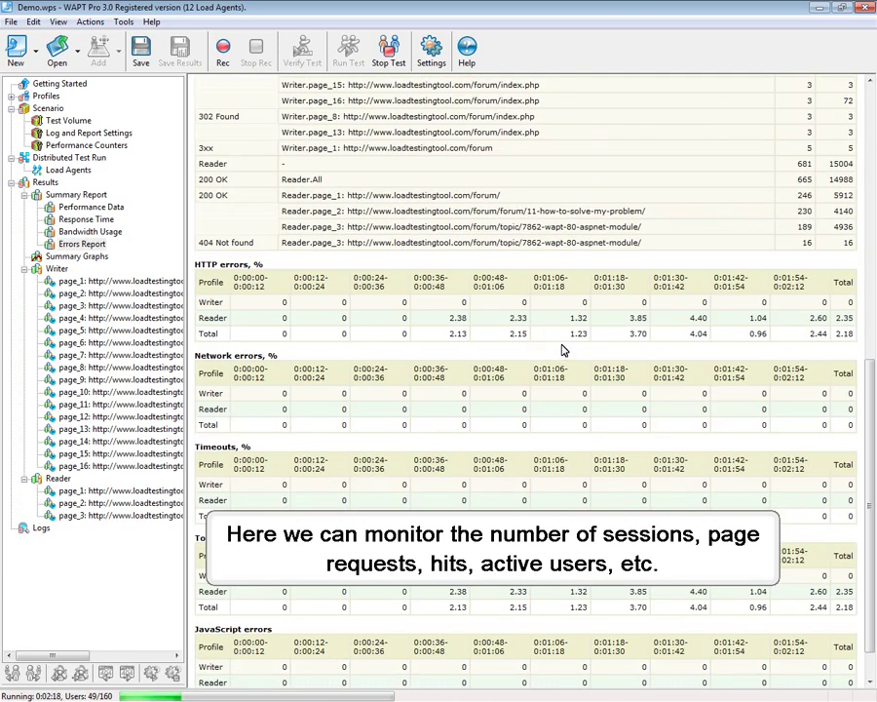
scroll(555, 341, up, 5)
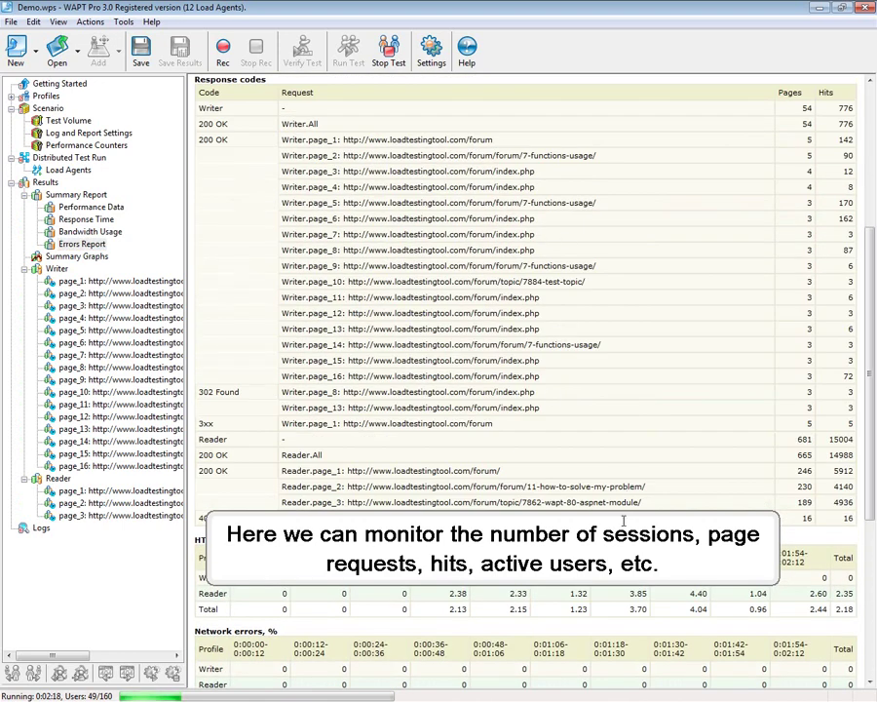
scroll(602, 468, down, 5)
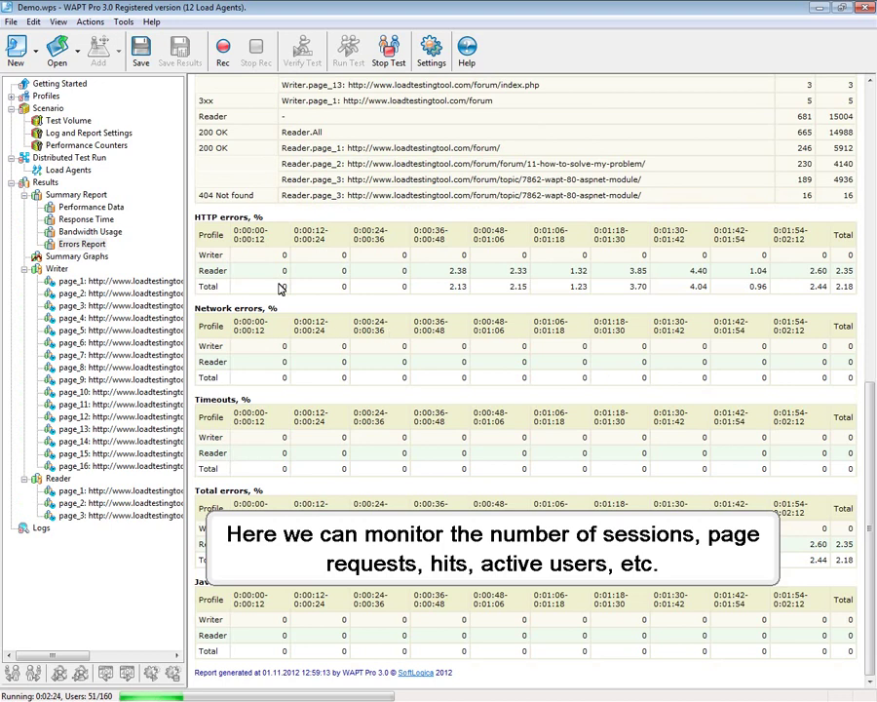
- Monitor the performance and errors summary graphs while the test runs, comparing them against the number of active users
click(74, 256)
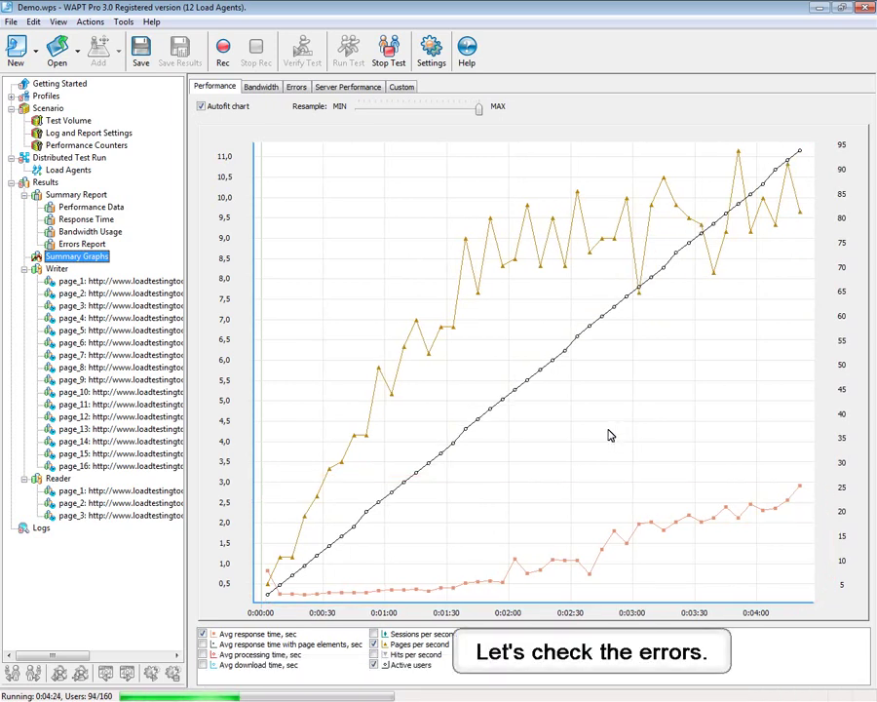
click(296, 88)
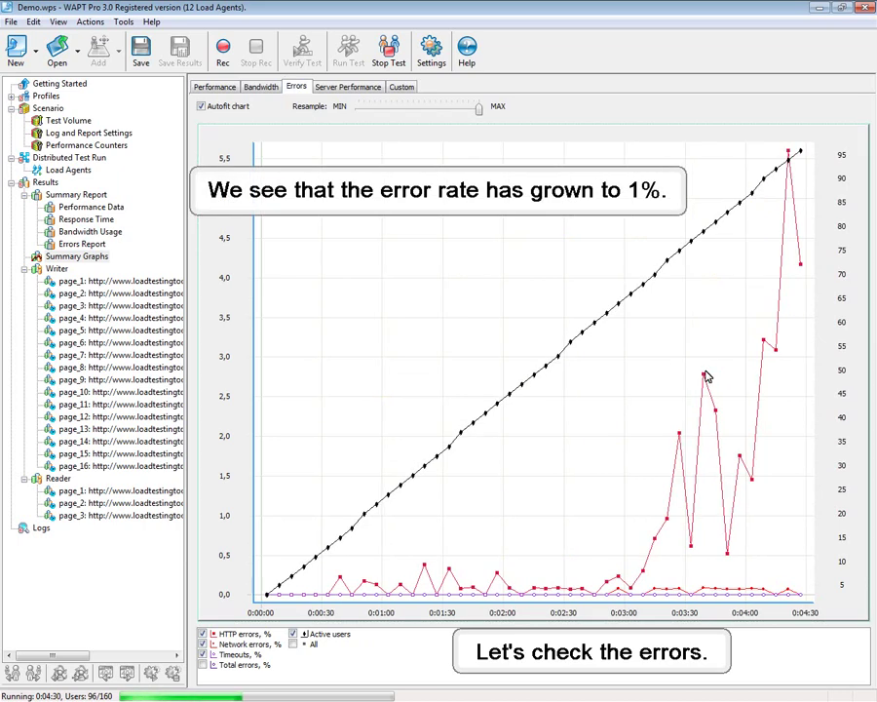
mouse_move(705, 378)
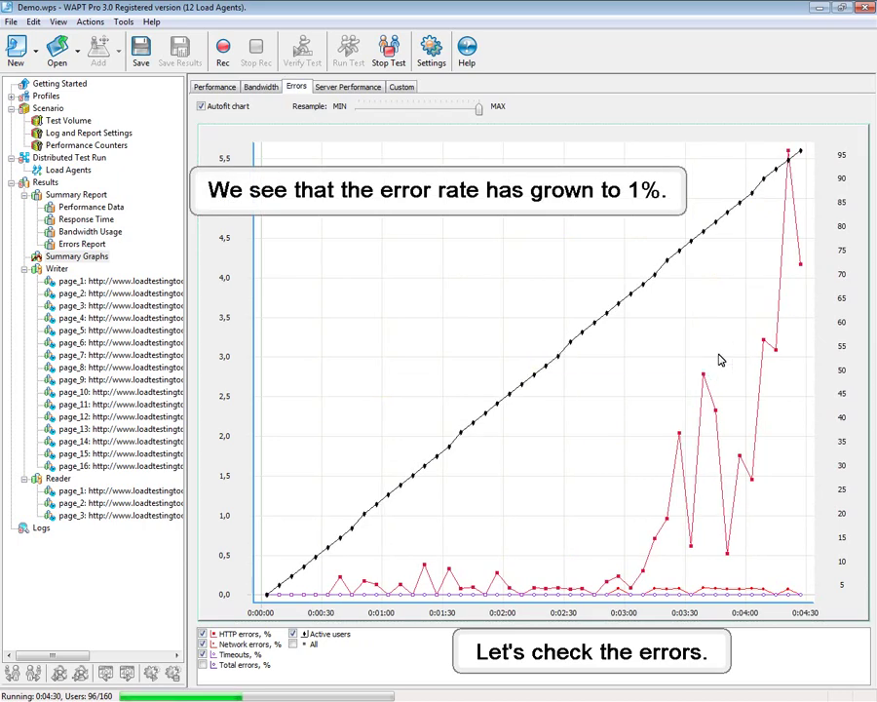
mouse_move(656, 542)
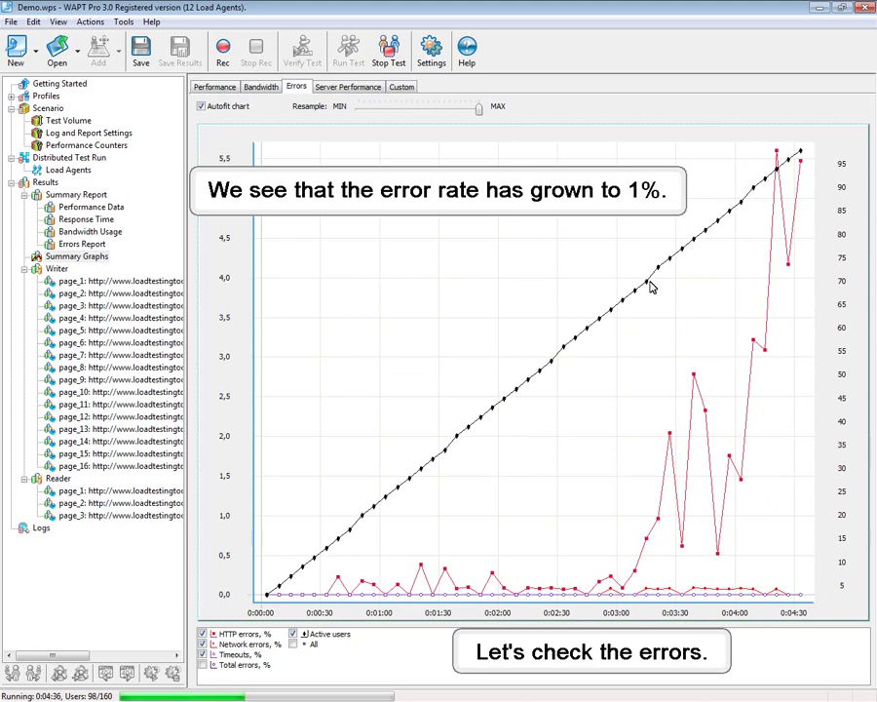
mouse_move(651, 285)
click(216, 89)
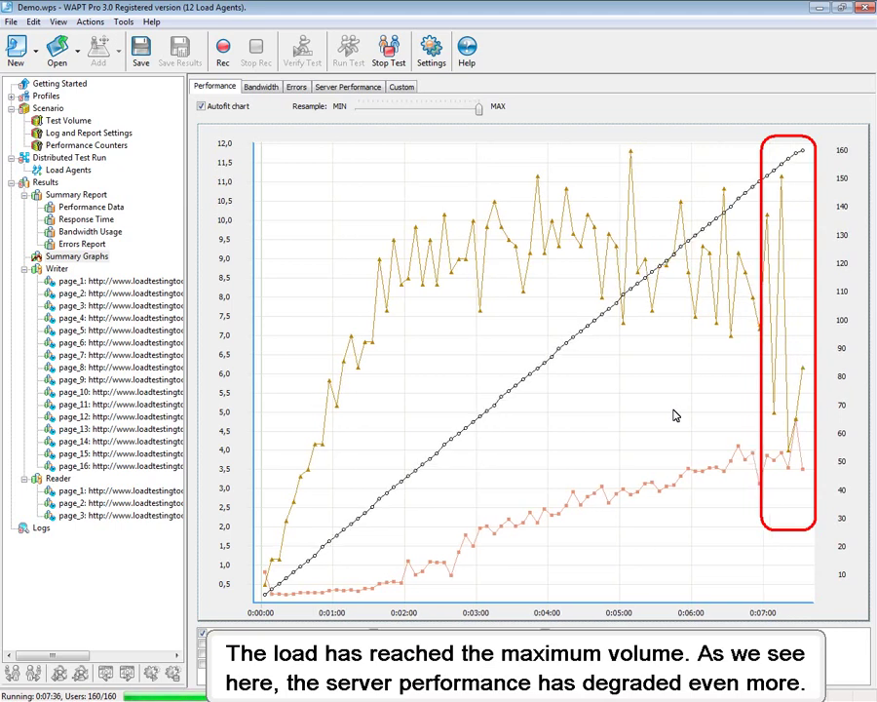
click(296, 87)
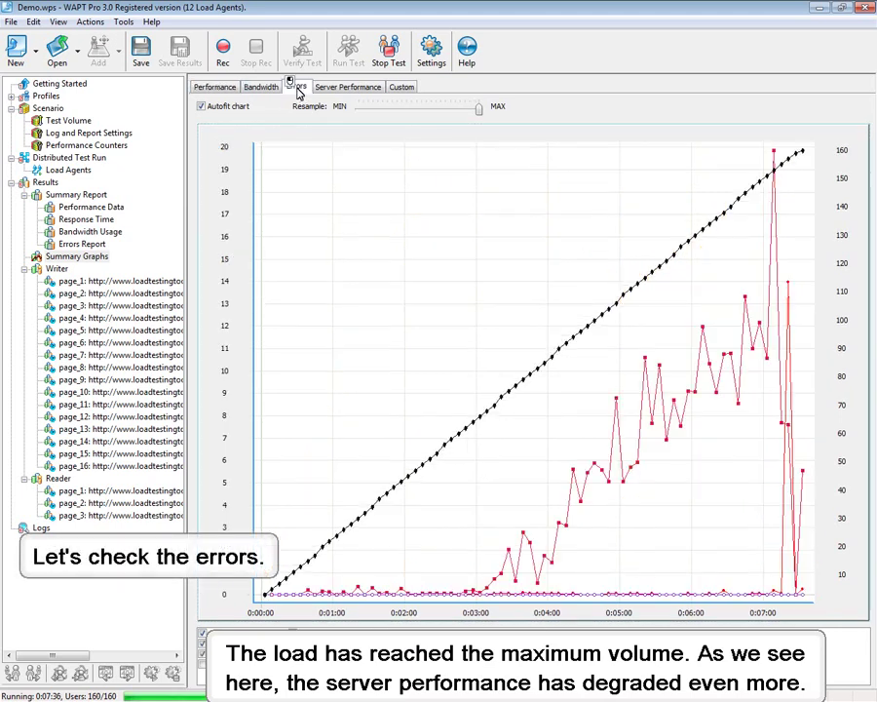
mouse_move(776, 154)
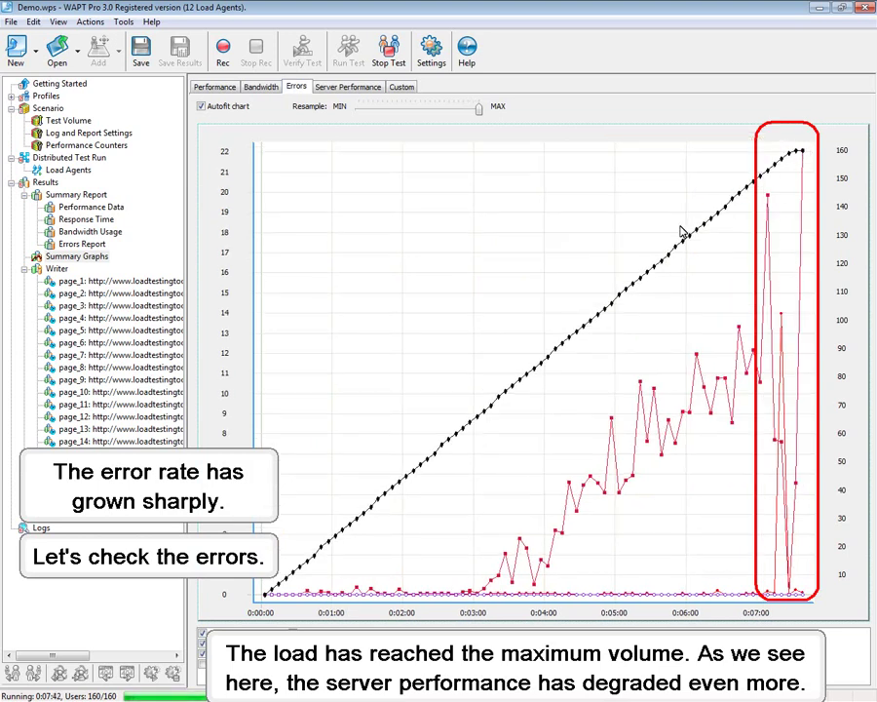
- View the finished test's performance graph resampled close to MIN, and return the resampling to MAX
click(210, 86)
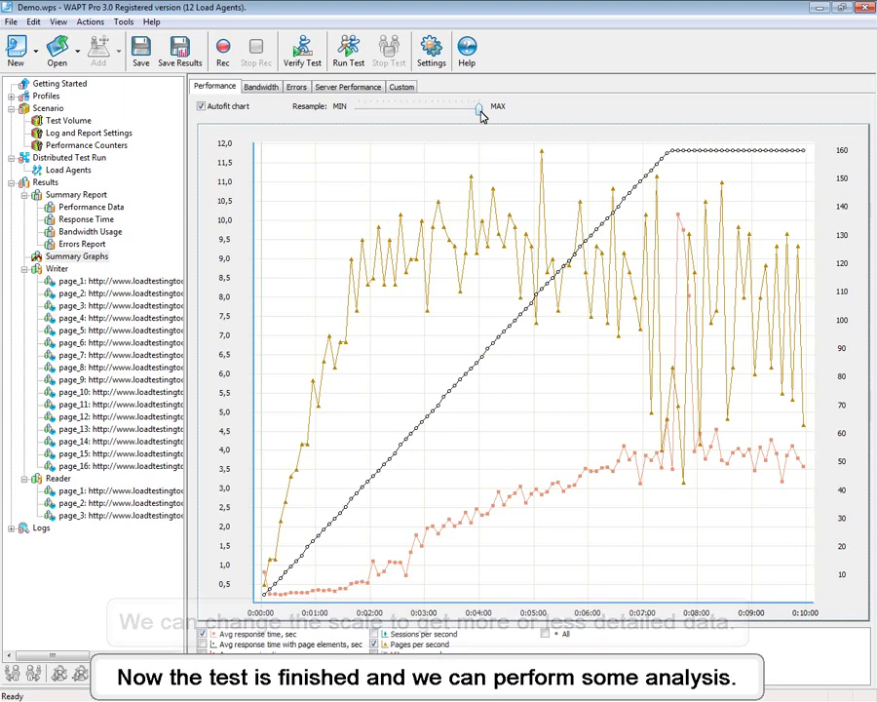
drag(478, 109, 371, 111)
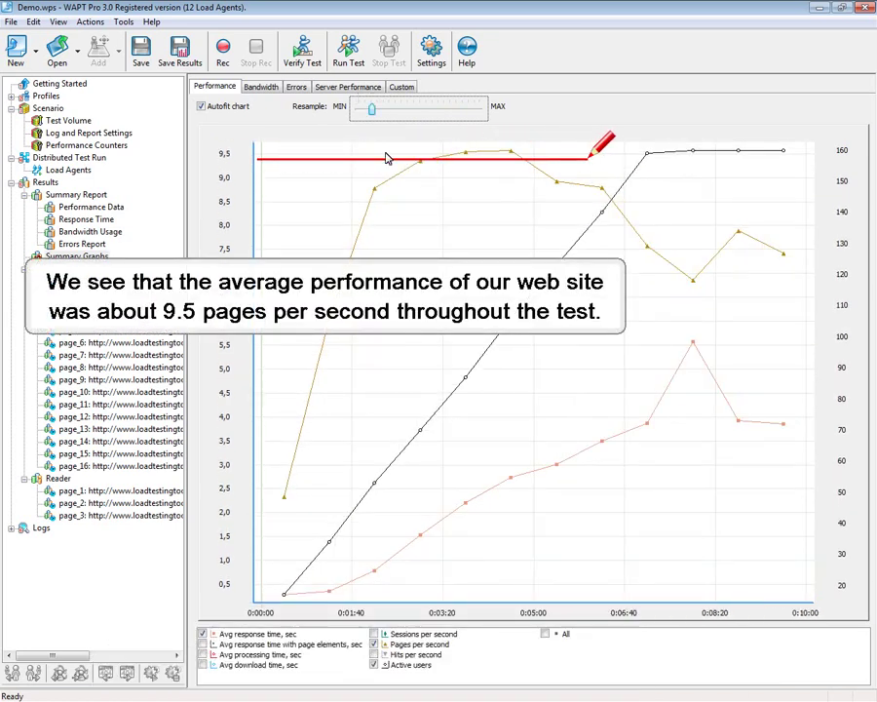
drag(376, 115, 490, 118)
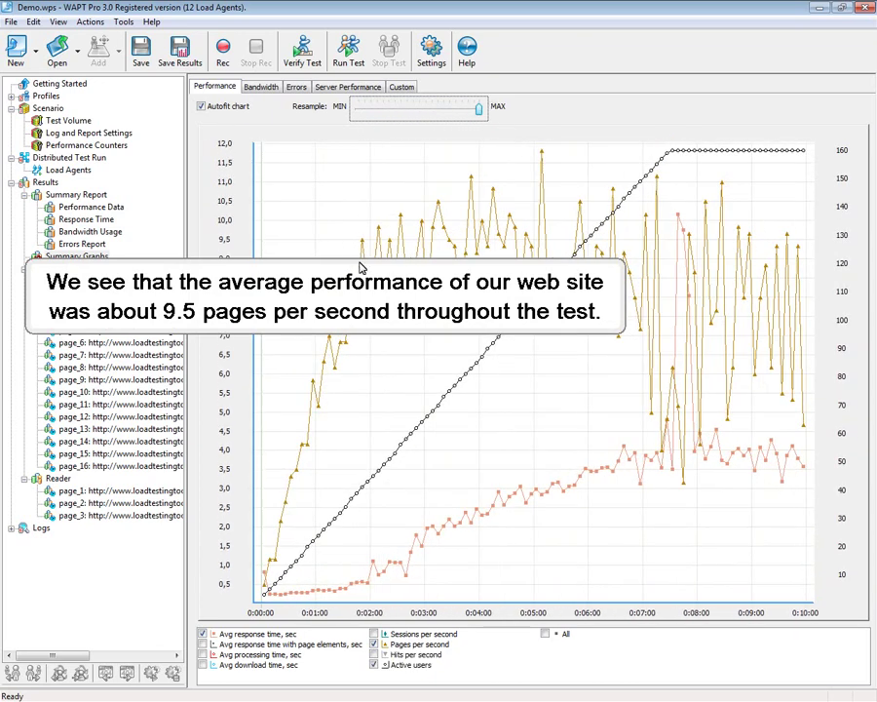
mouse_move(361, 246)
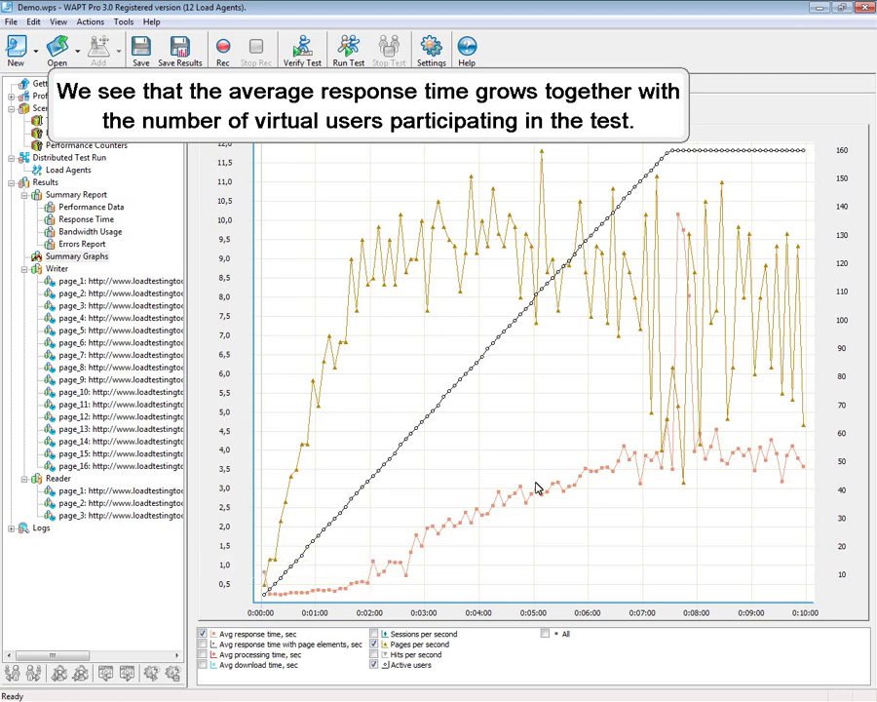
- Review the finished test's errors graph, Performance Data report and Summary Report
click(298, 86)
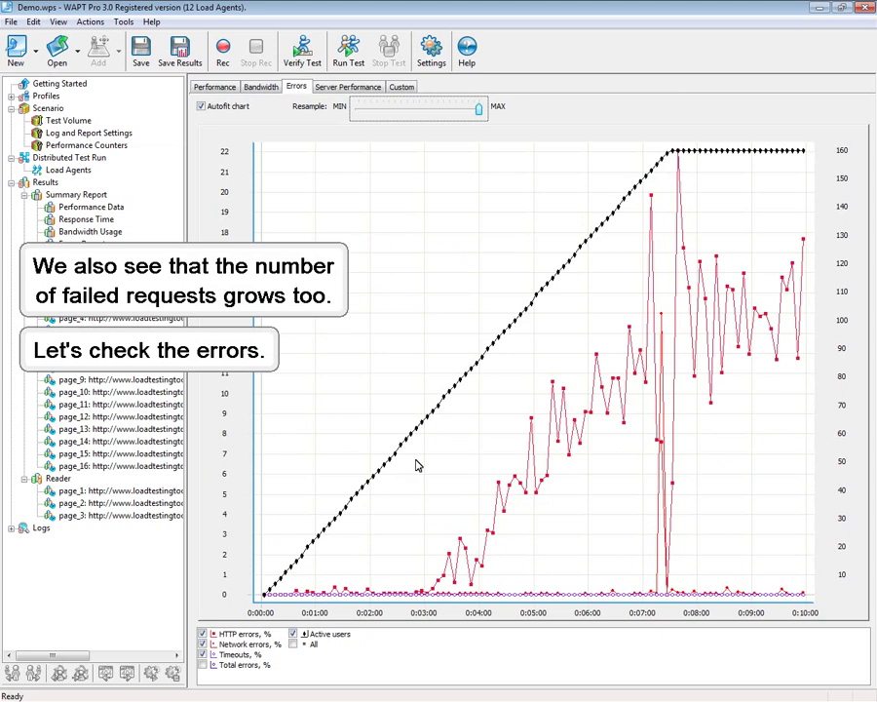
mouse_move(422, 426)
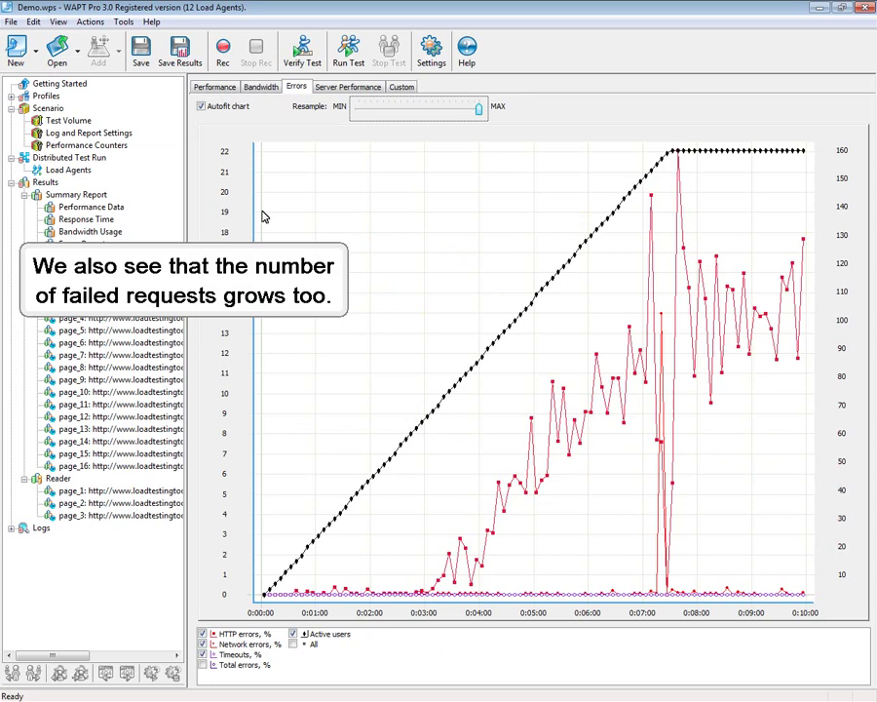
click(88, 208)
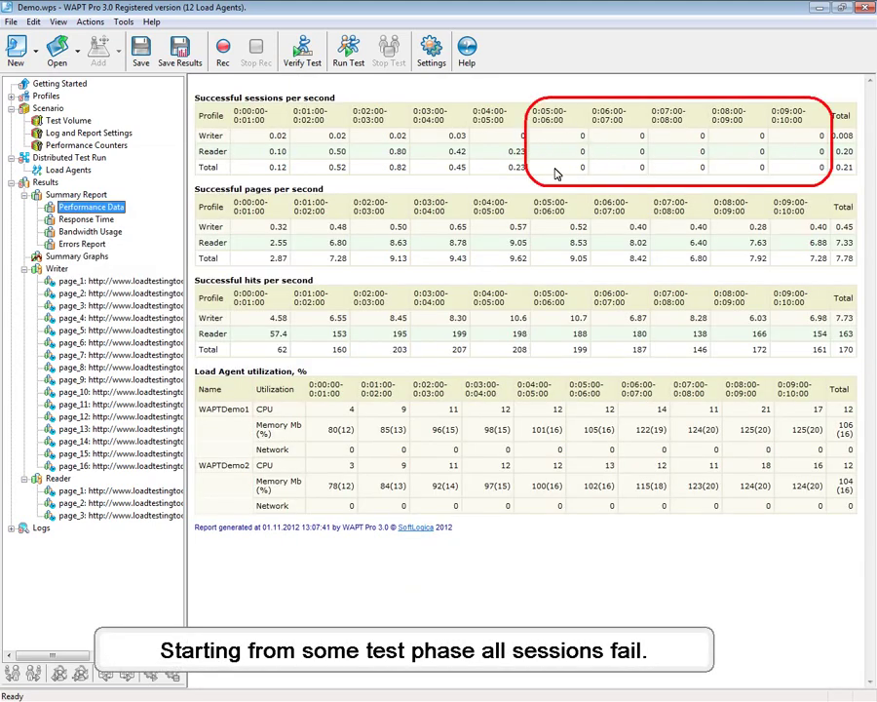
click(106, 199)
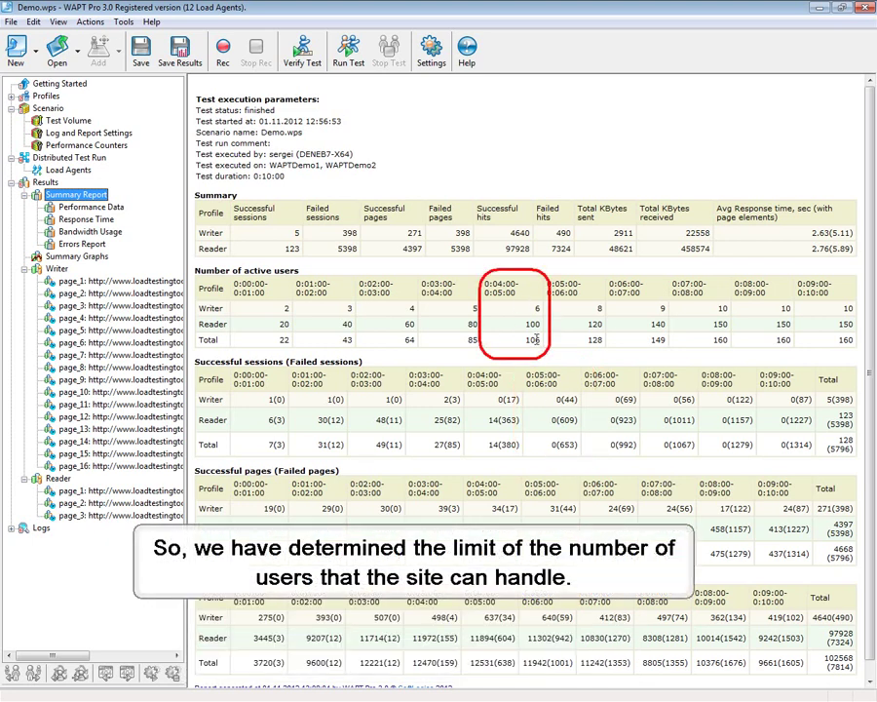
- Expand the Writer profile's logs and inspect the requests in Session 27 and Session 42 of User 1
click(11, 528)
click(24, 539)
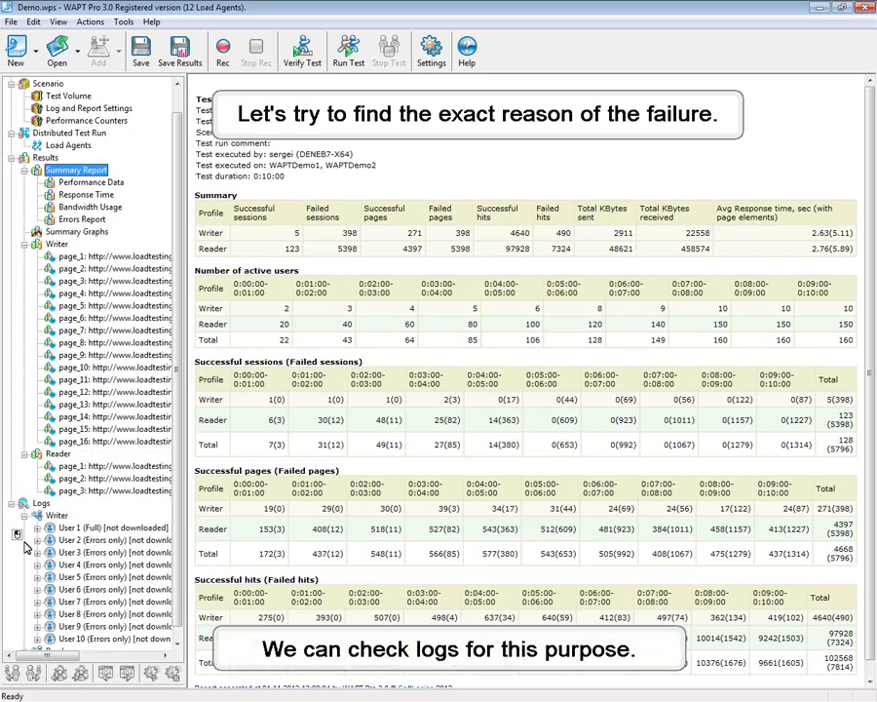
click(37, 528)
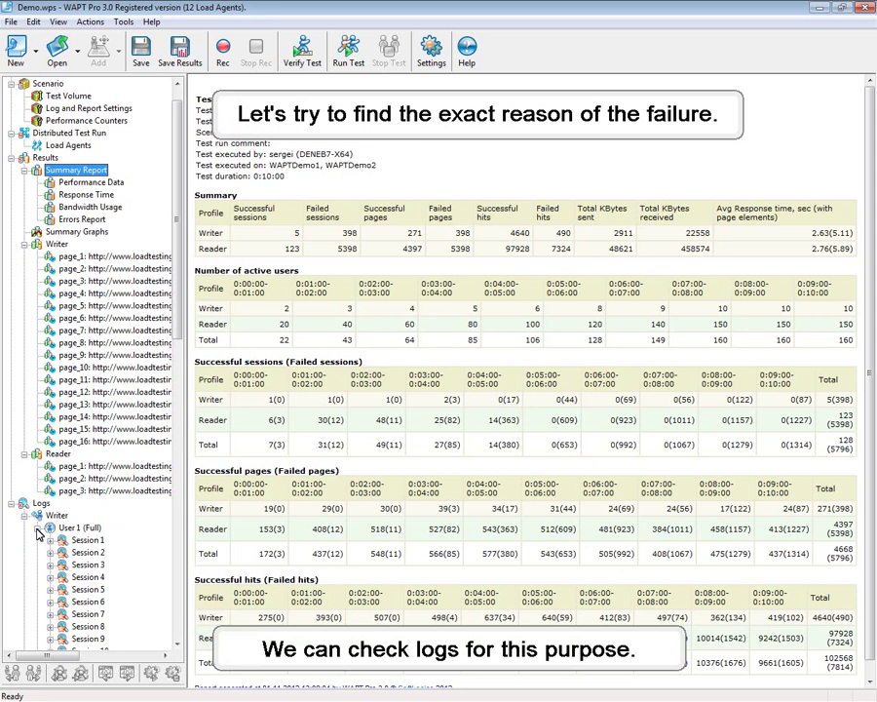
scroll(174, 404, down, 6)
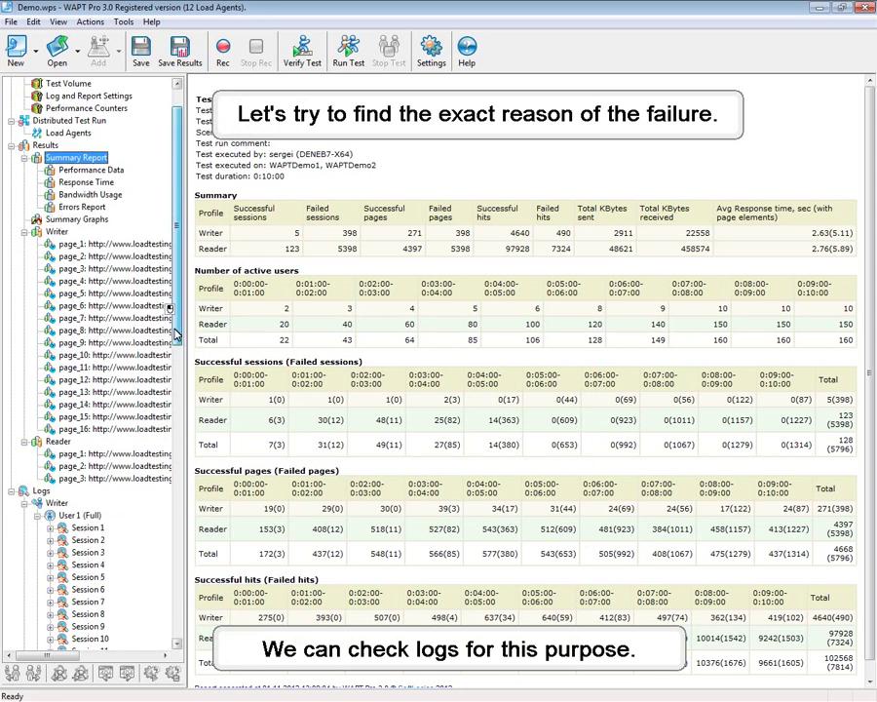
scroll(174, 405, down, 2)
click(89, 577)
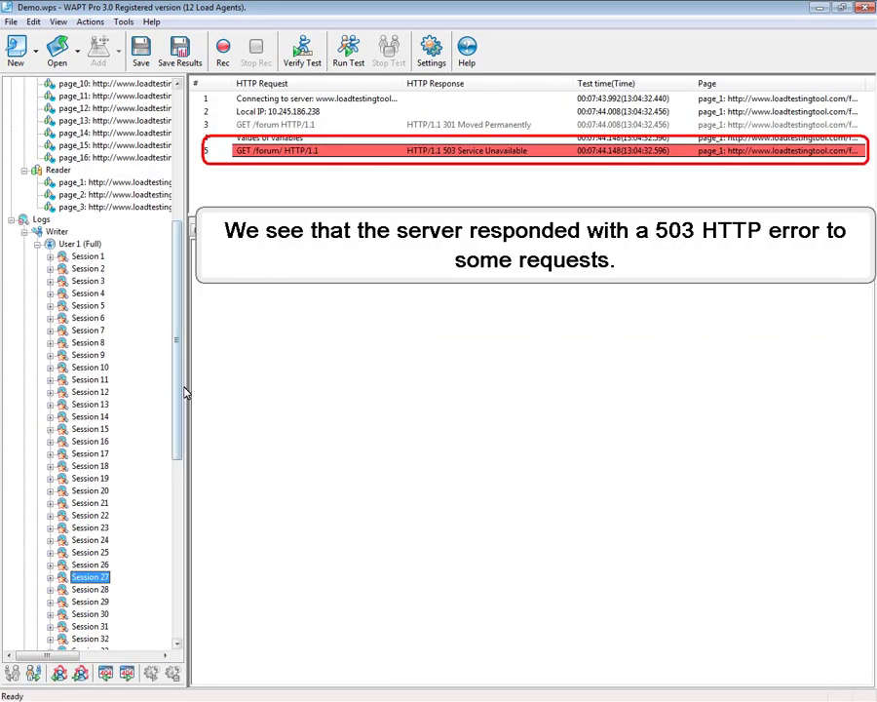
drag(181, 392, 178, 492)
click(90, 527)
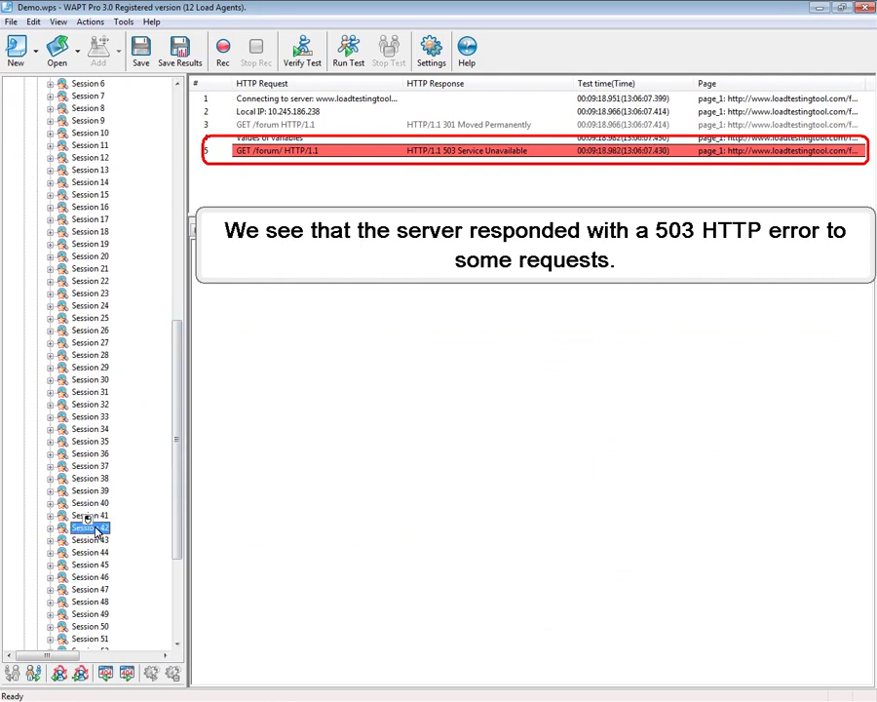
- Inspect Session 1 in the log of the Writer profile's User 5, and collapse that user's sessions
drag(177, 443, 190, 572)
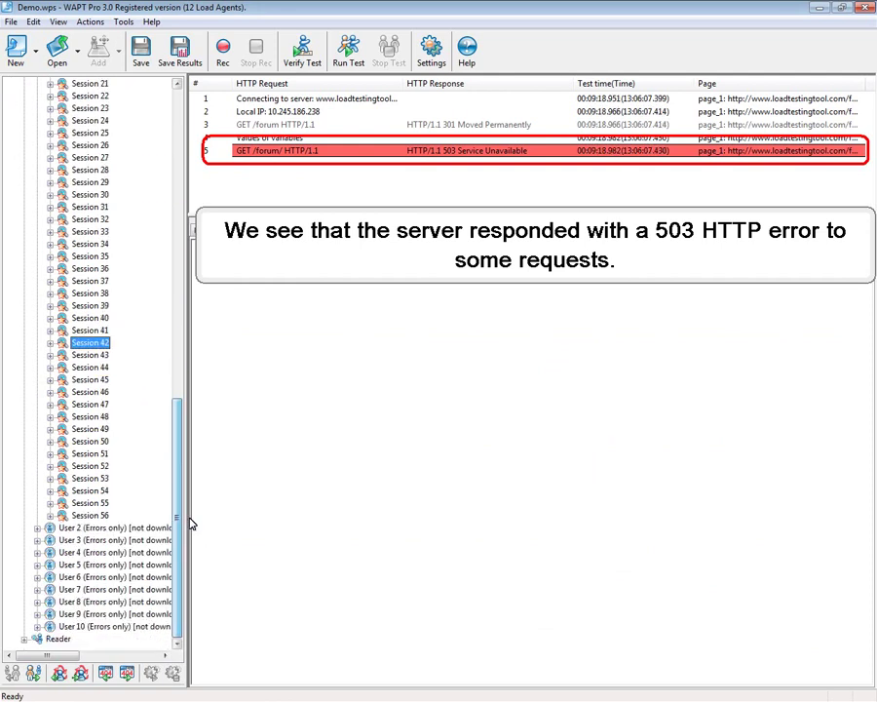
click(37, 565)
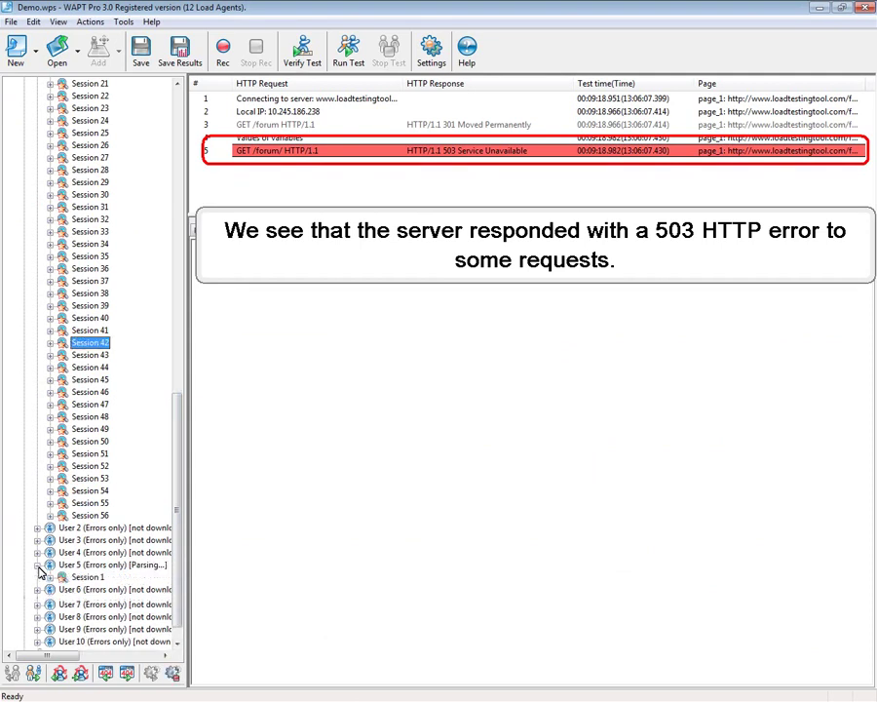
click(86, 578)
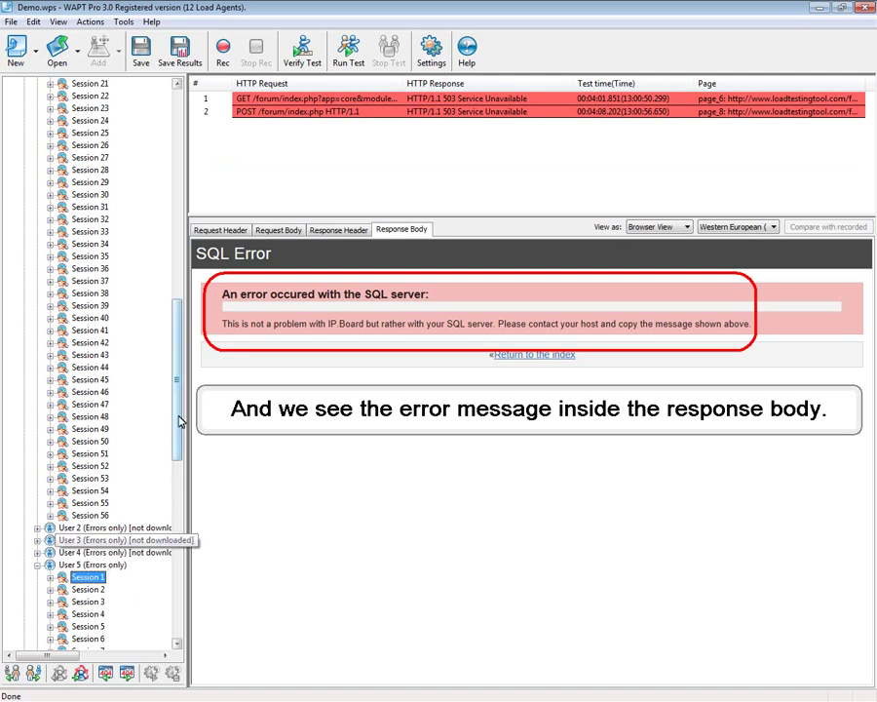
scroll(178, 487, down, 7)
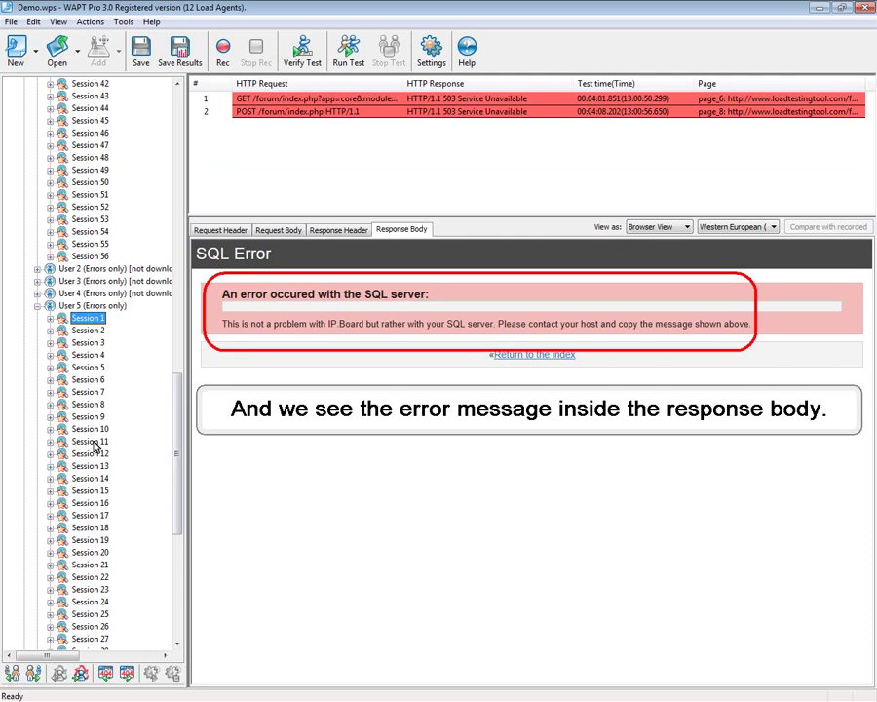
click(36, 305)
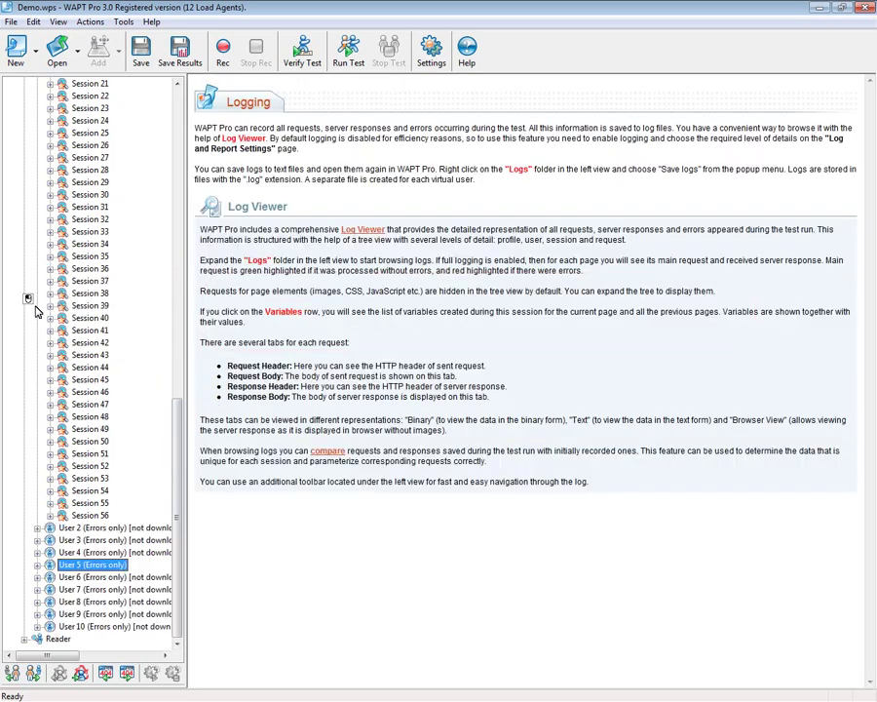
- Expand the Reader profile's logs and inspect the requests in Session 1, Session 10 and Session 23 of User 1
click(25, 638)
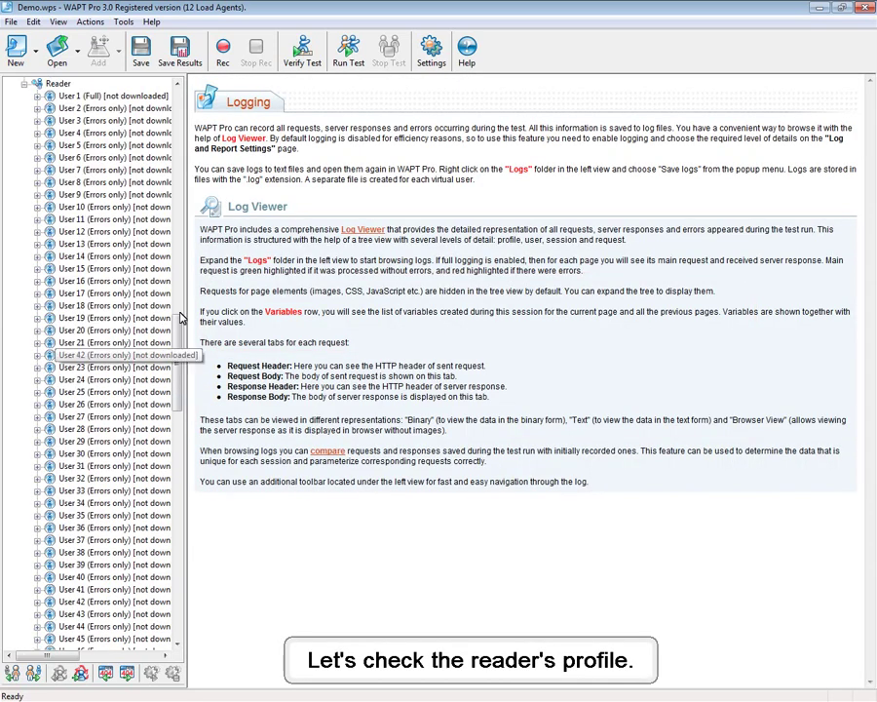
click(37, 97)
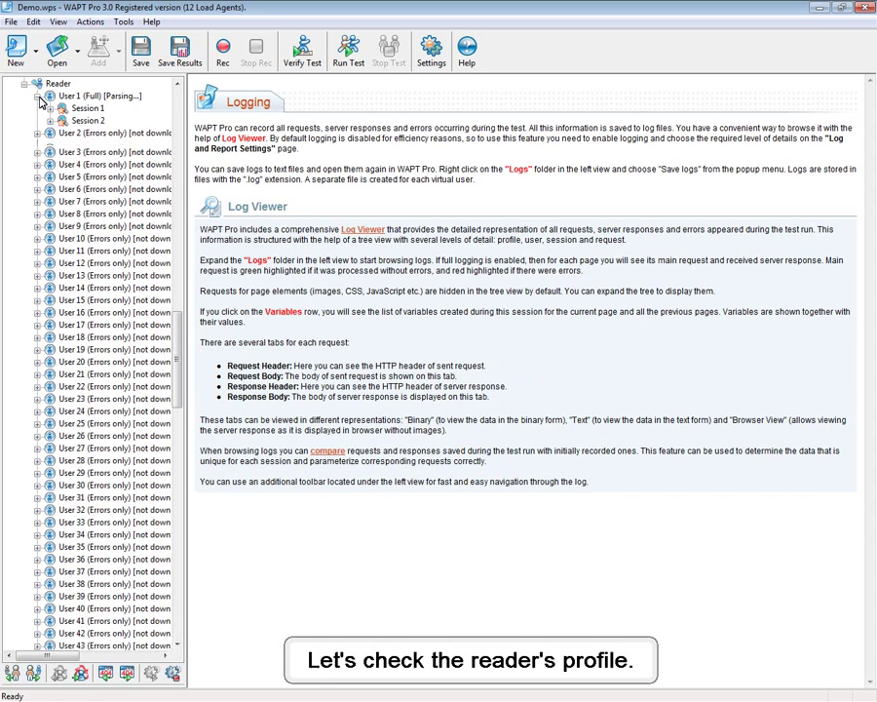
click(88, 110)
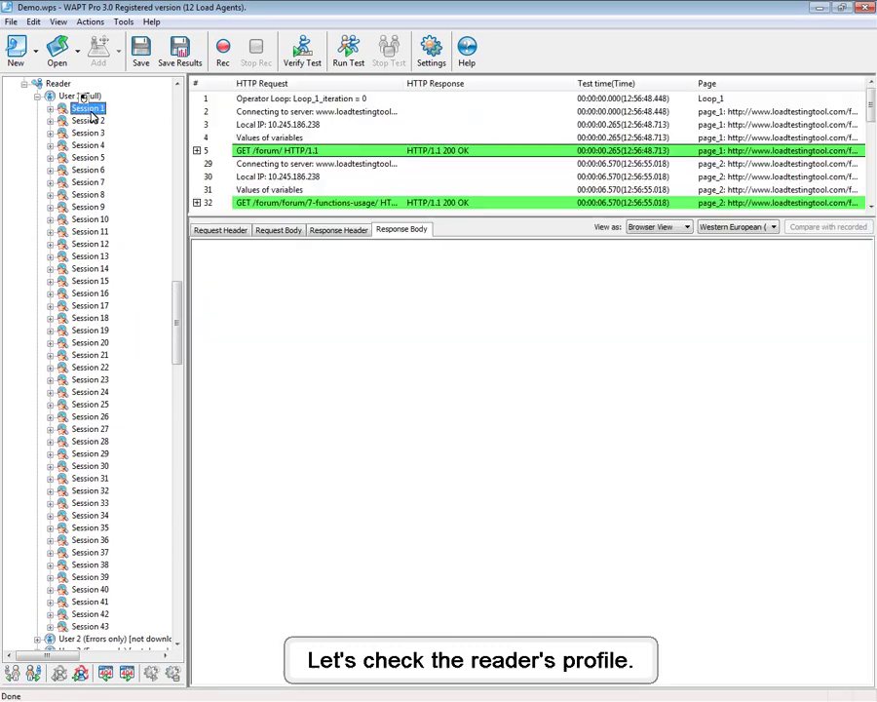
mouse_move(870, 101)
mouse_down()
mouse_move(867, 173)
mouse_move(870, 100)
mouse_up()
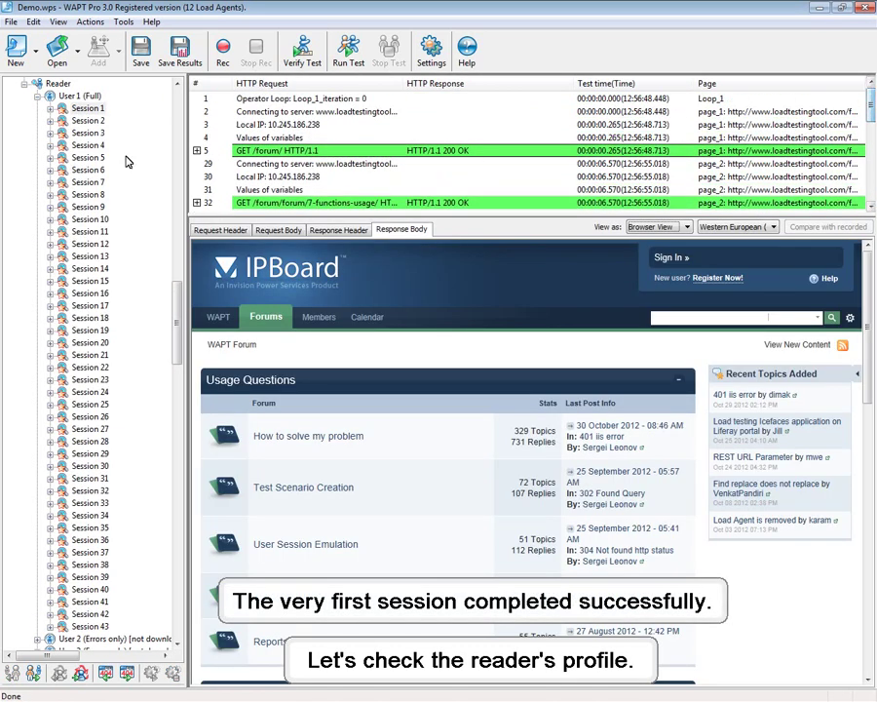
click(88, 219)
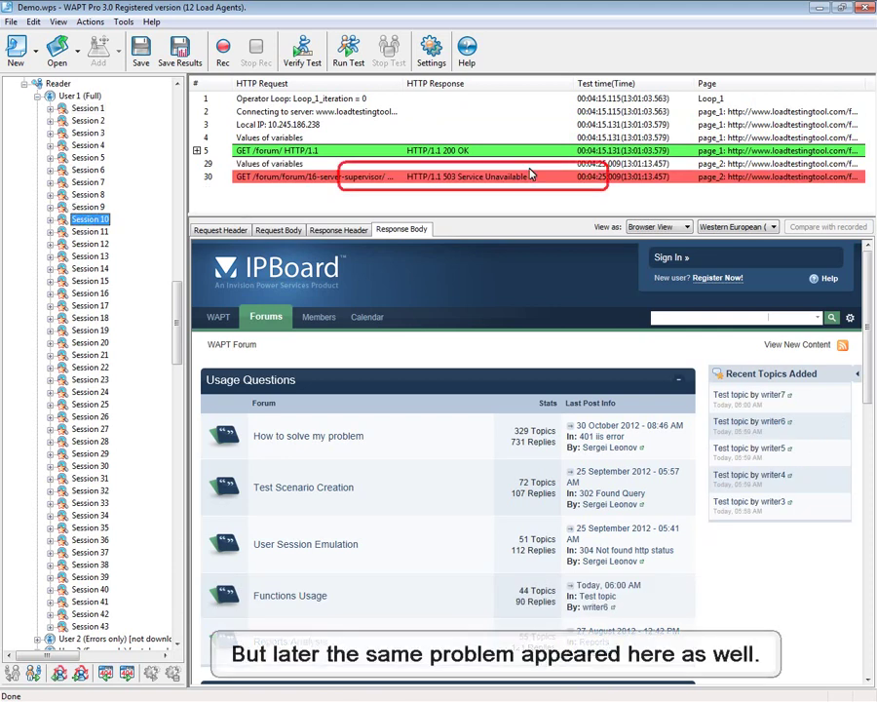
click(88, 379)
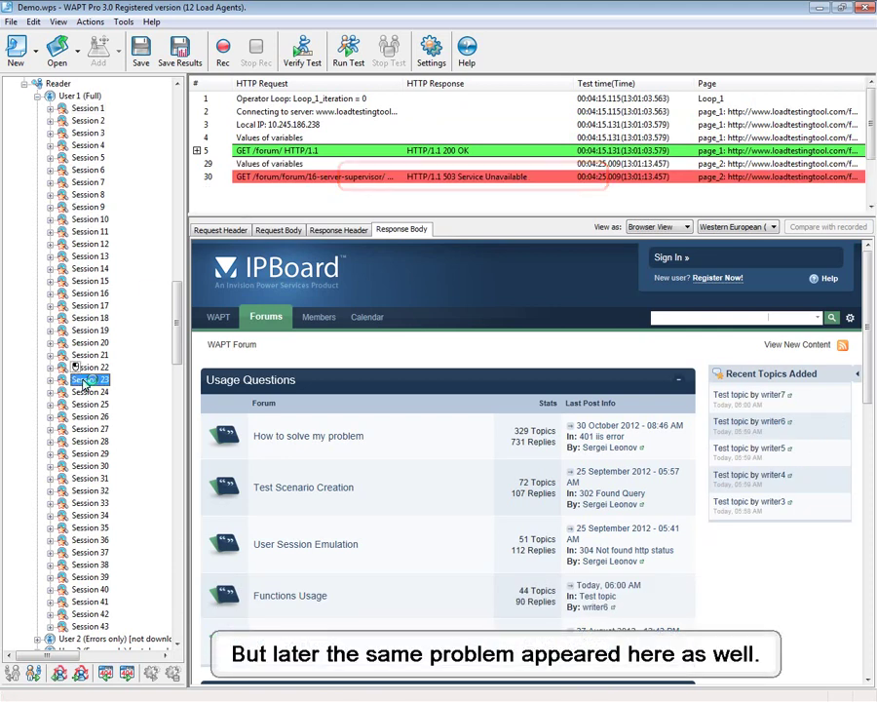
scroll(438, 185, down, 2)
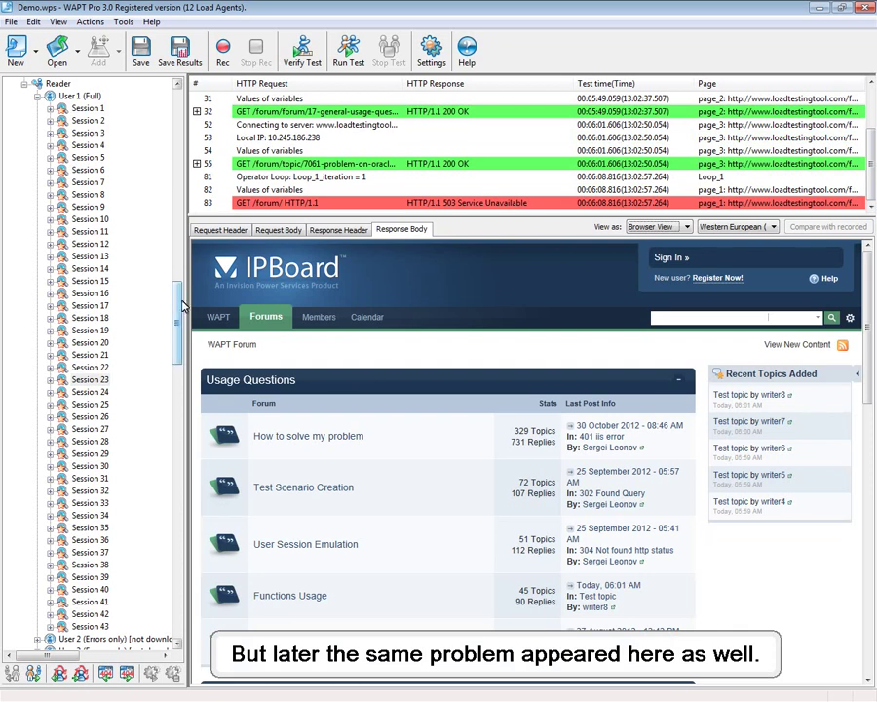
- Inspect Session 2 in the log of the Reader profile's User 40
drag(178, 297, 166, 446)
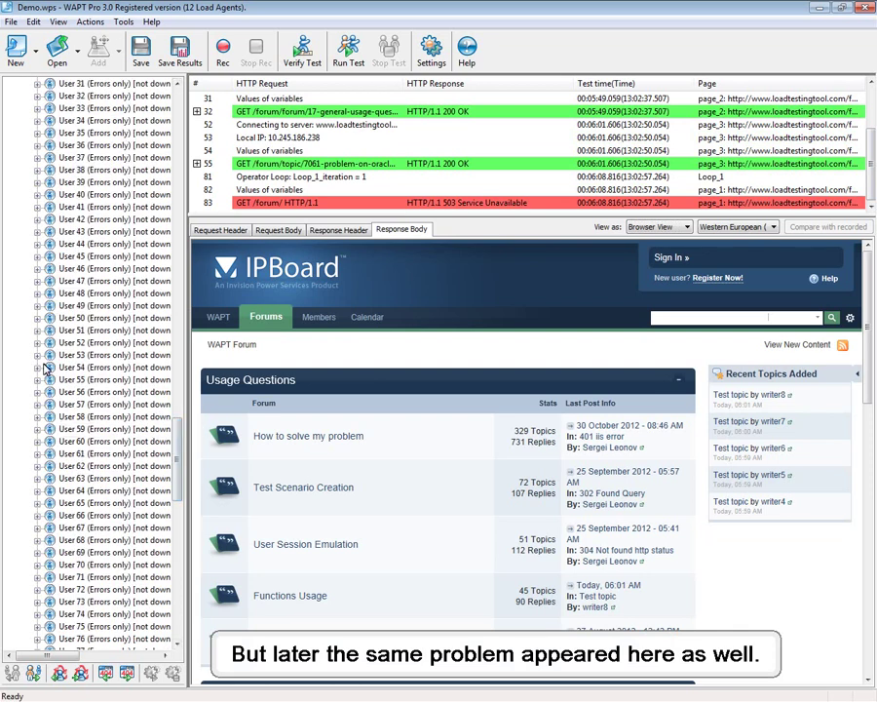
click(39, 195)
click(88, 207)
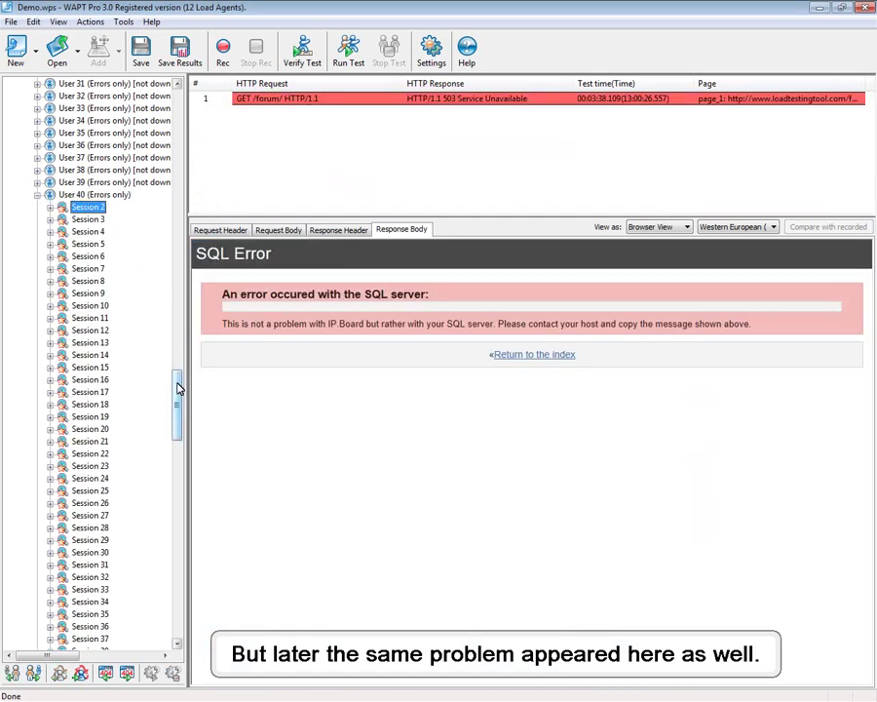
- Collapse the whole Logs folder and return to the summary graphs
scroll(178, 351, up, 4)
drag(178, 370, 190, 156)
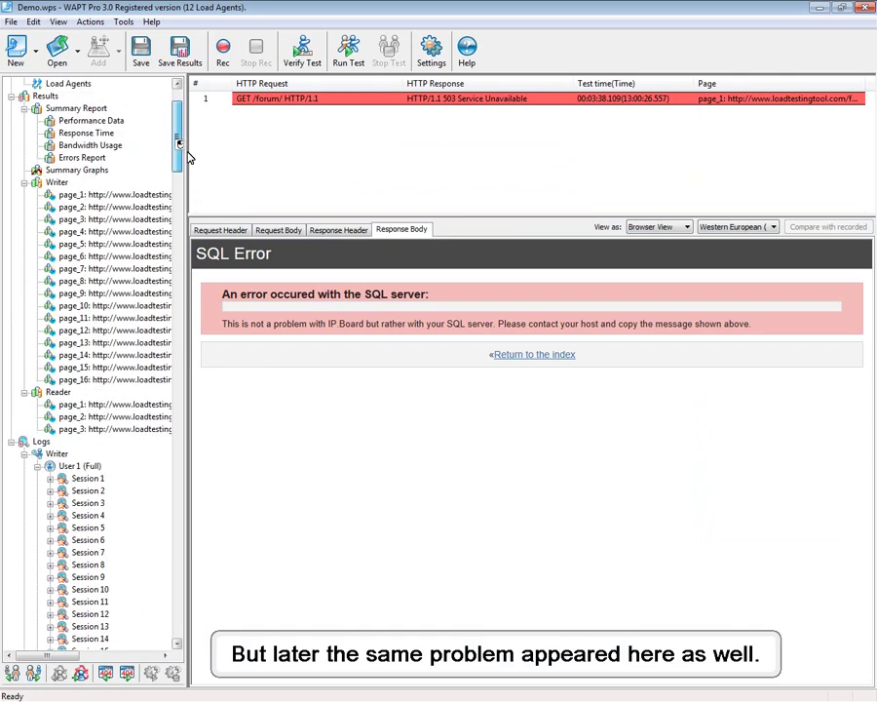
click(12, 442)
click(76, 255)
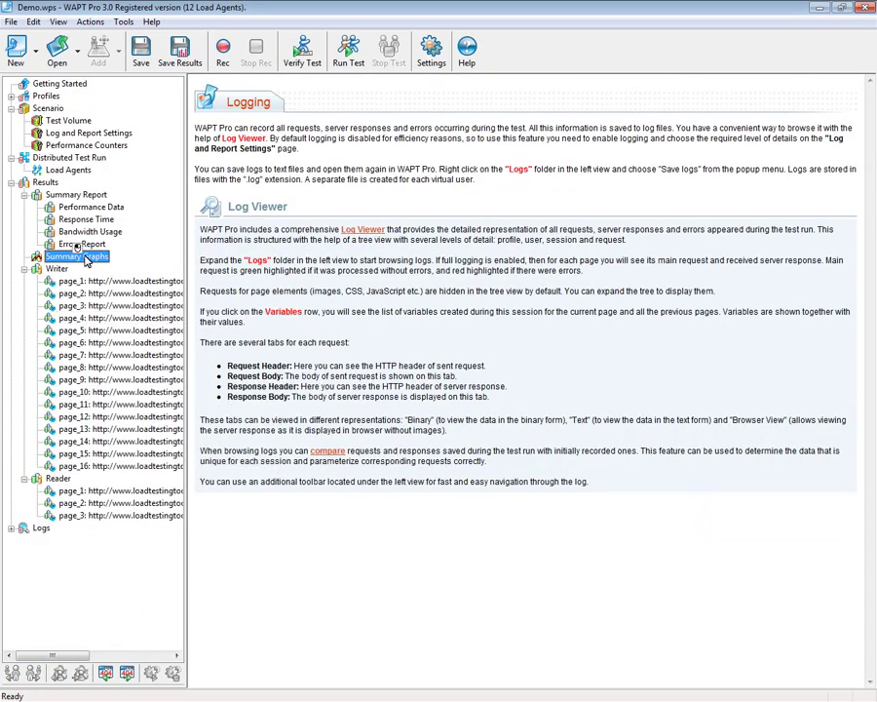